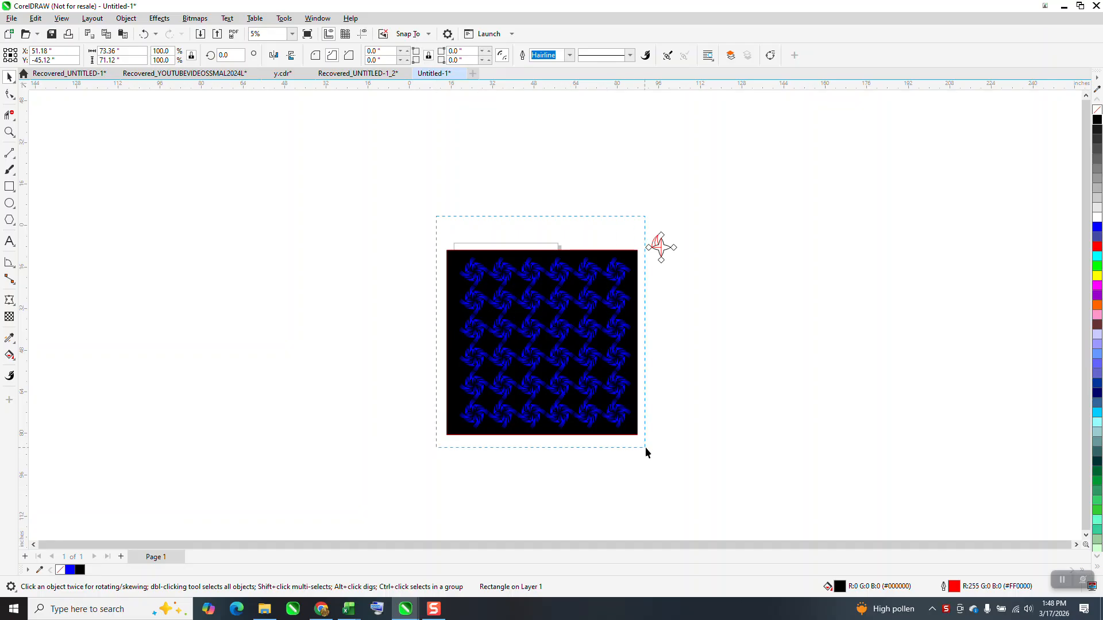
Step: Move the black panel with the blue motif pattern clear of the page
{"action": "left_click_drag", "start_coordinate": [283, 312], "coordinate": [174, 284]}
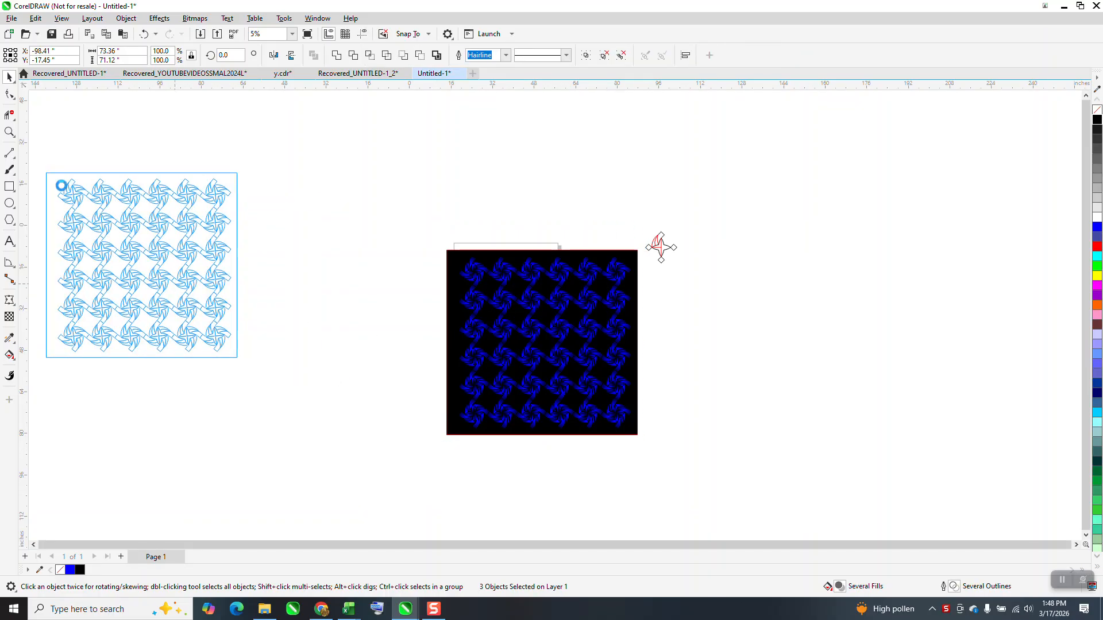
{"action": "left_click", "coordinate": [11, 136]}
{"action": "left_click_drag", "start_coordinate": [640, 230], "coordinate": [686, 280]}
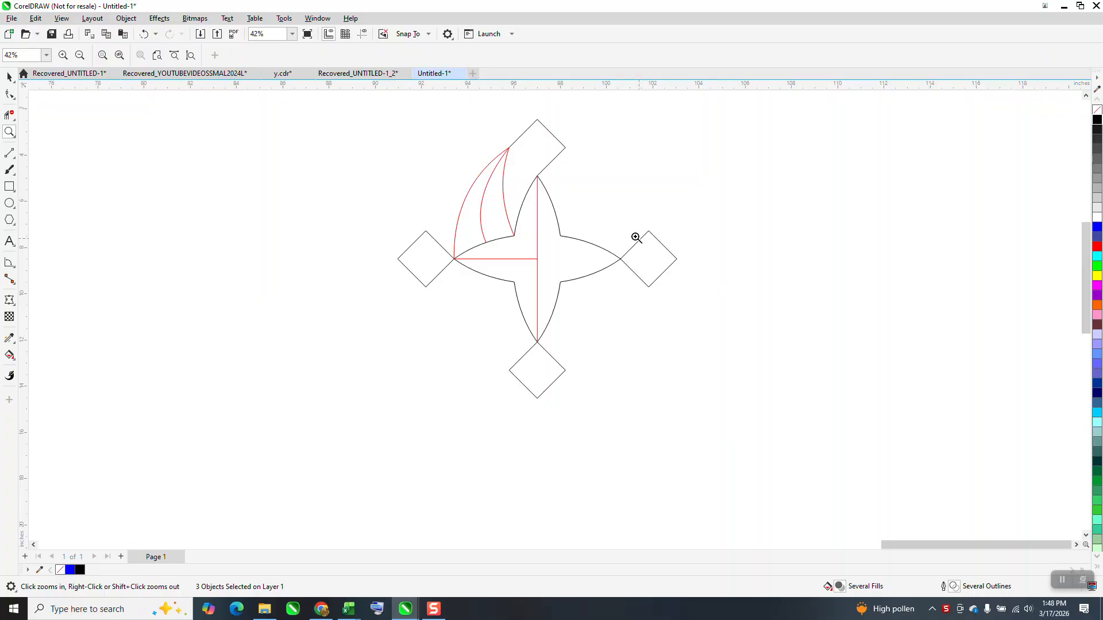
{"action": "scroll", "coordinate": [552, 189], "scroll_direction": "down", "scroll_amount": 5}
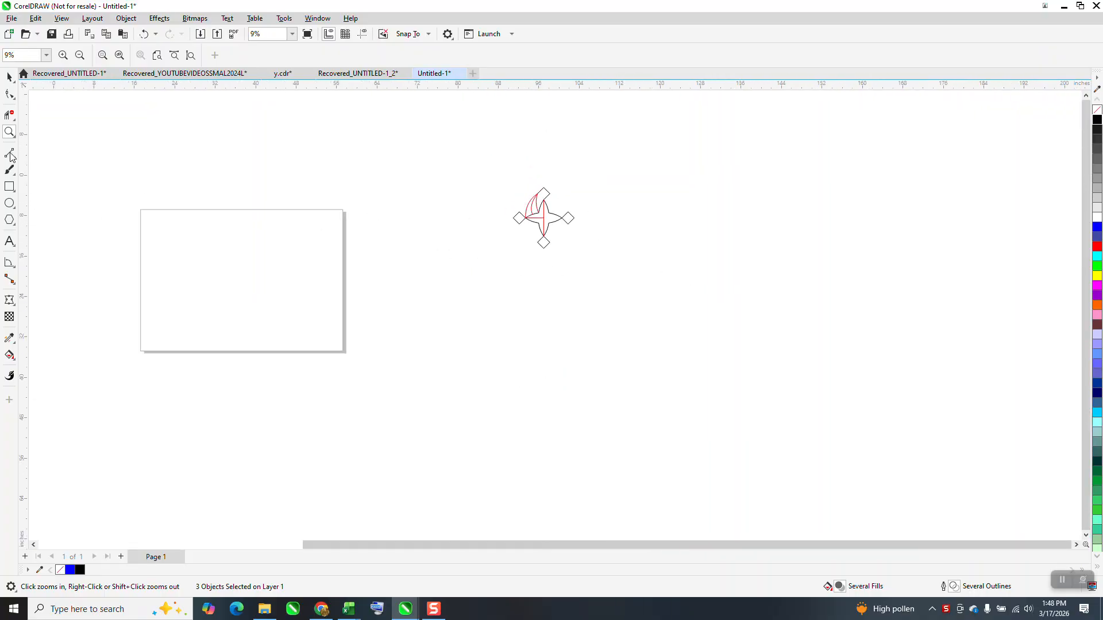
Step: Group the reference star motif with its red curves and move it onto the page's right edge
{"action": "left_click", "coordinate": [9, 77]}
{"action": "left_click_drag", "start_coordinate": [620, 263], "coordinate": [621, 265]}
{"action": "key", "text": "ctrl+g"}
{"action": "left_click_drag", "start_coordinate": [543, 219], "coordinate": [348, 254]}
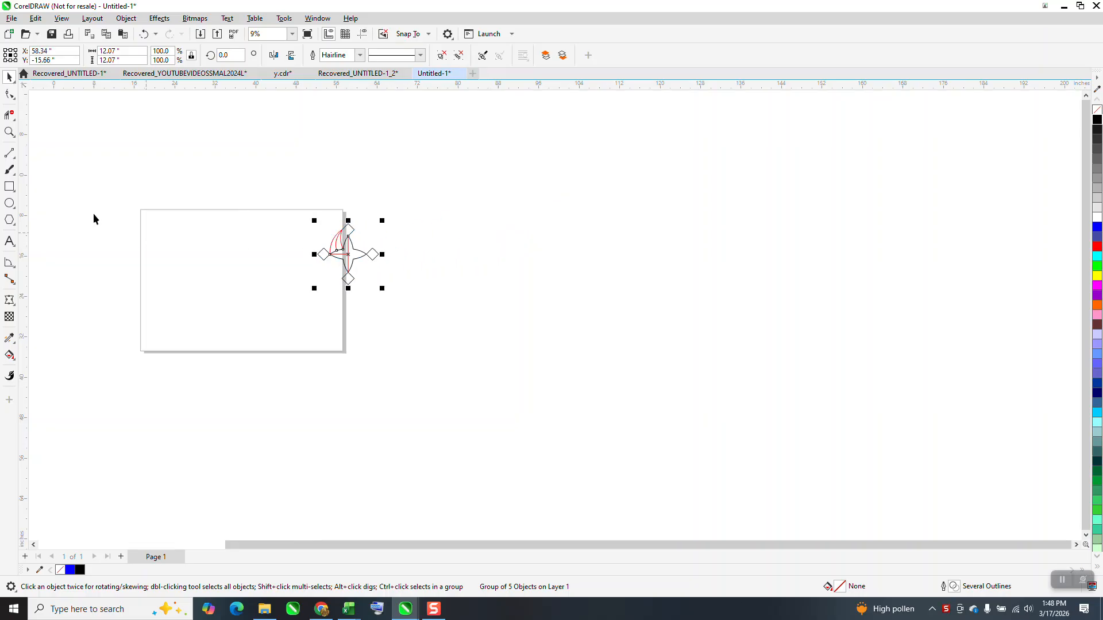
Step: Draw a circle about 8.12 inches across on the page and place a horizontally shifted copy that partly overlaps it
{"action": "left_click", "coordinate": [9, 132]}
{"action": "left_click_drag", "start_coordinate": [147, 181], "coordinate": [505, 363]}
{"action": "left_click", "coordinate": [10, 203]}
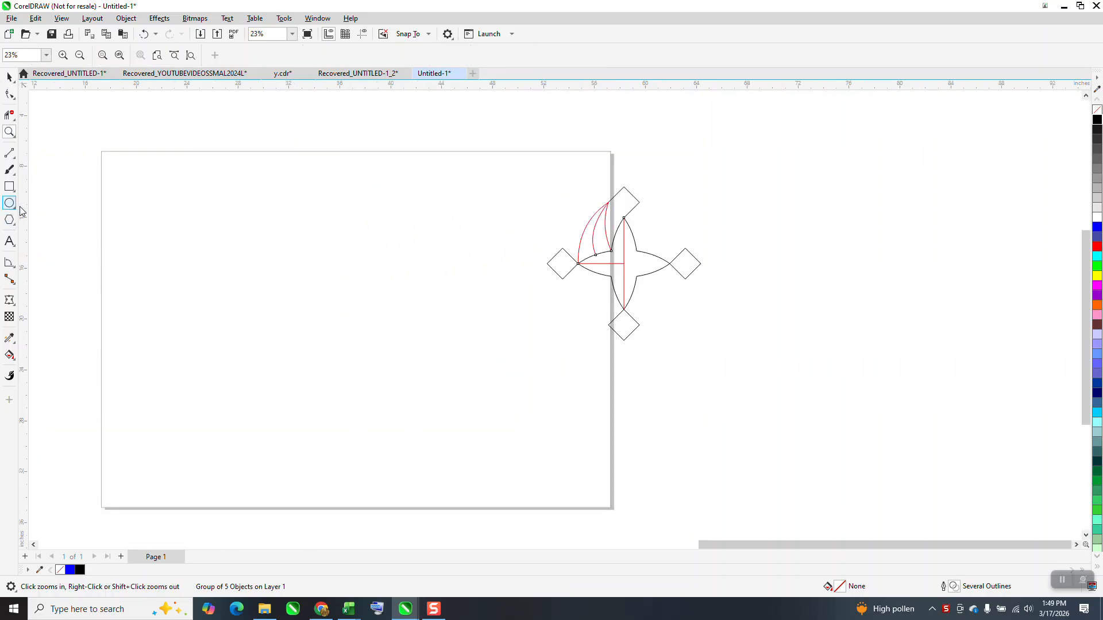
{"action": "left_click_drag", "start_coordinate": [333, 262], "coordinate": [224, 371]}
{"action": "left_click", "coordinate": [10, 77]}
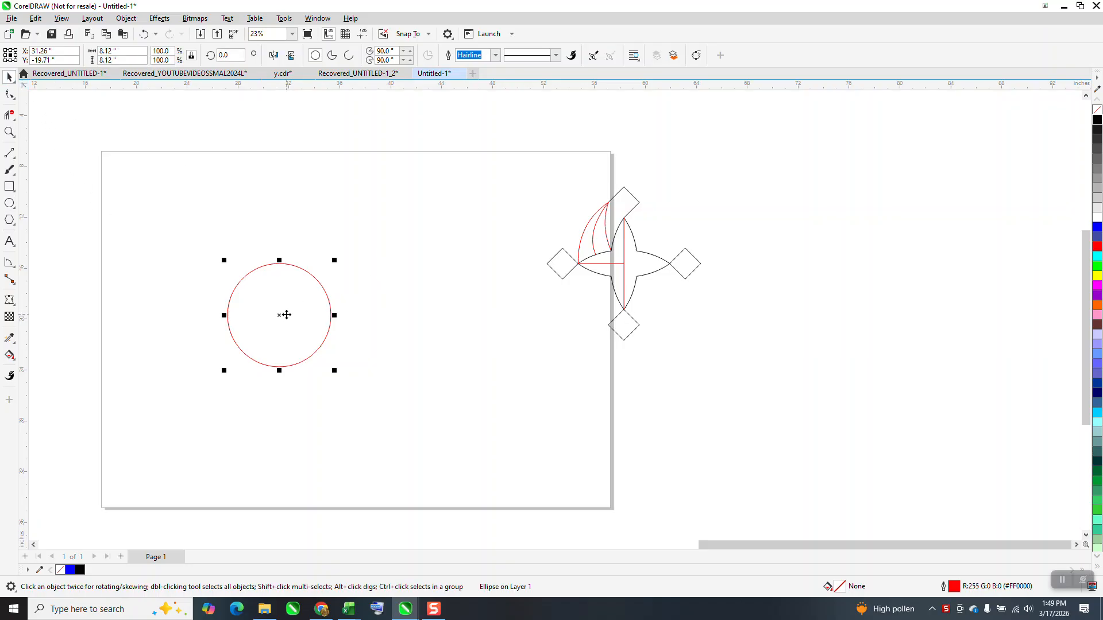
{"action": "left_click_drag", "start_coordinate": [284, 315], "coordinate": [353, 315]}
Step: Use Smart Fill to create a blue lens shape from the overlap of the two circles
{"action": "left_click", "coordinate": [10, 356]}
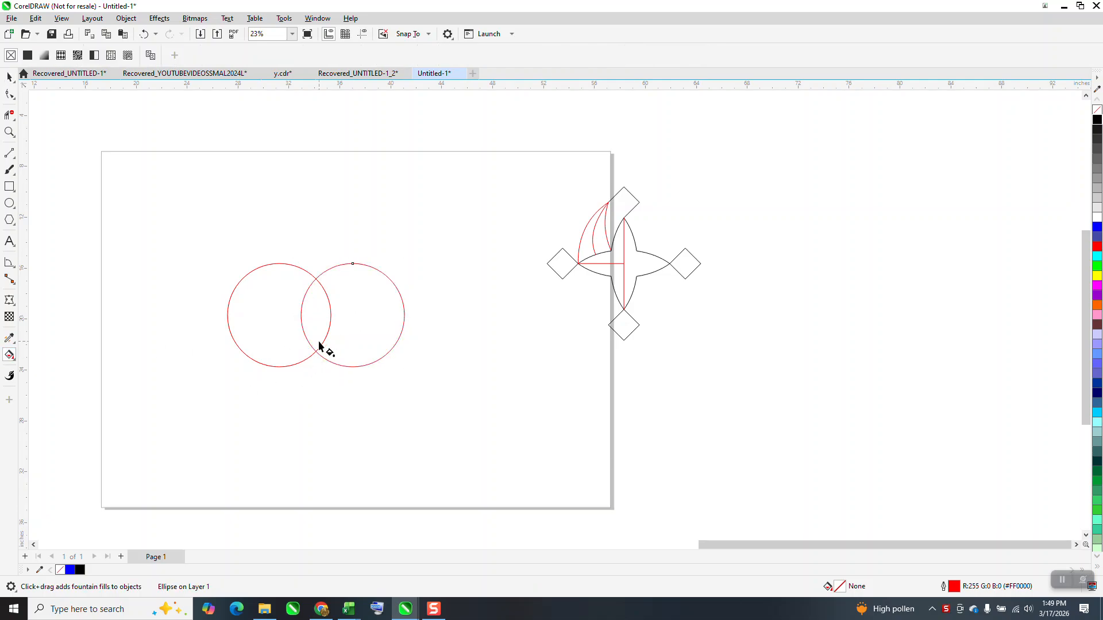
{"action": "left_click", "coordinate": [15, 359]}
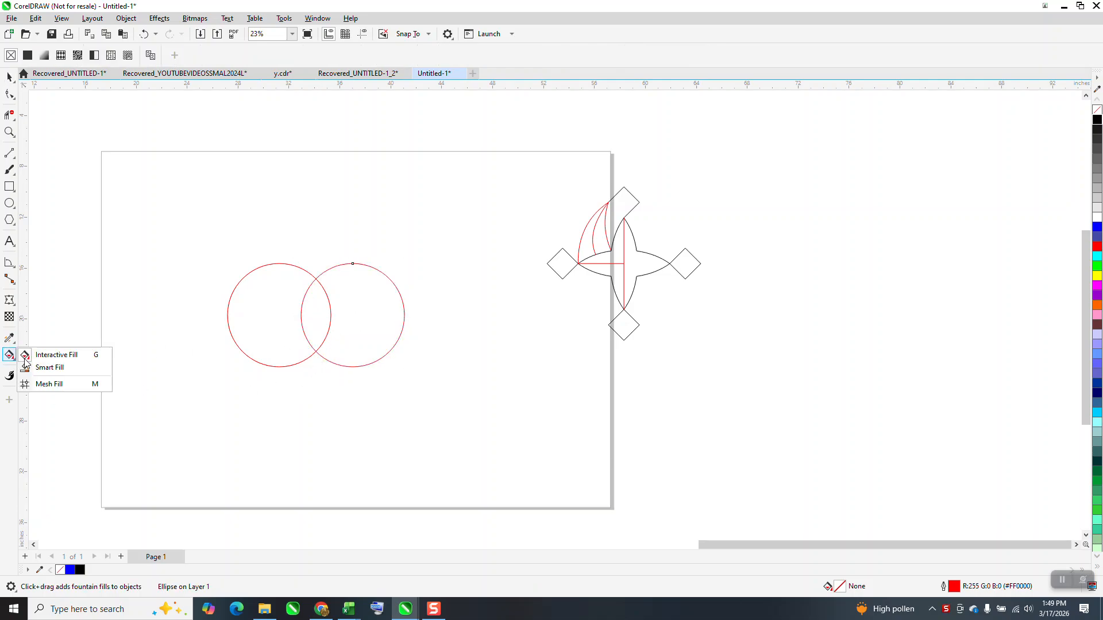
{"action": "left_click", "coordinate": [48, 365]}
{"action": "left_click", "coordinate": [316, 314]}
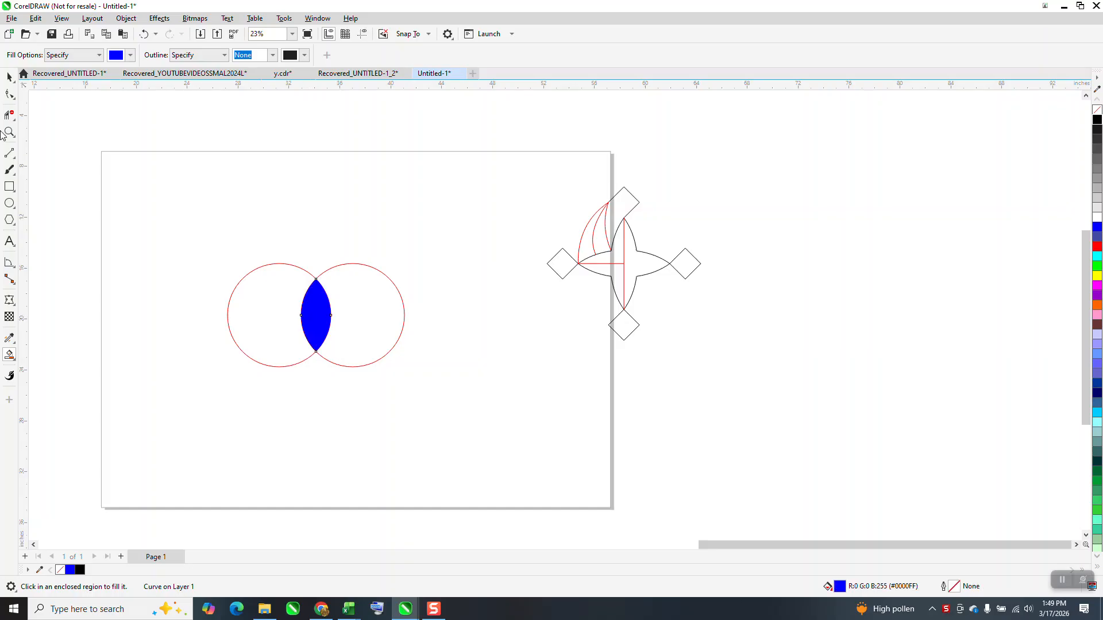
Step: Move the blue lens shape out of the overlap and delete the two circles
{"action": "left_click", "coordinate": [10, 77]}
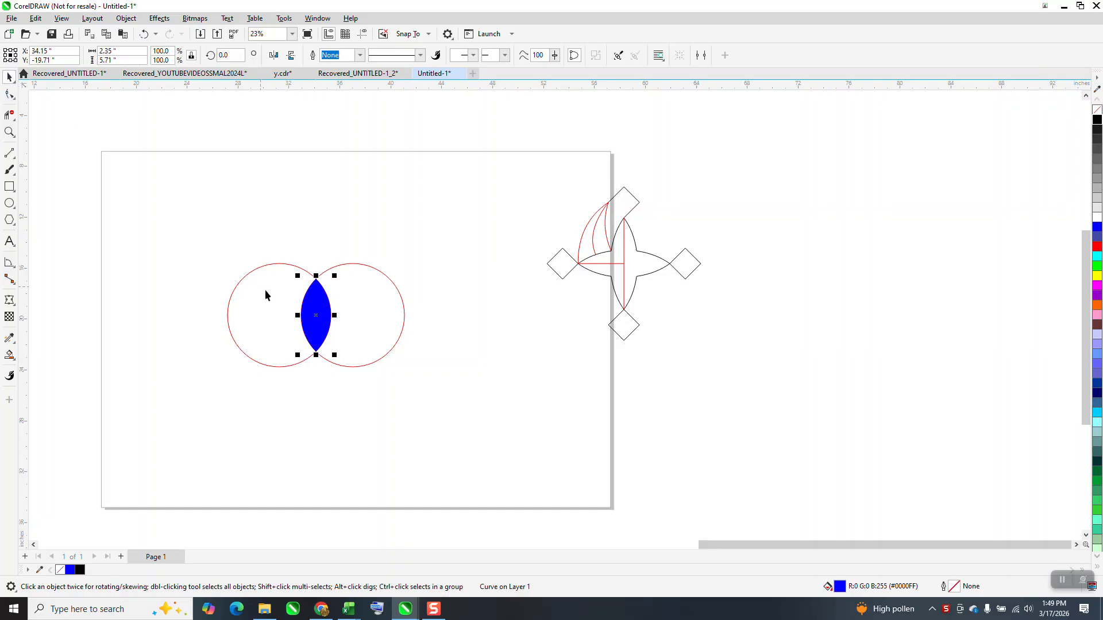
{"action": "left_click_drag", "start_coordinate": [311, 317], "coordinate": [429, 318]}
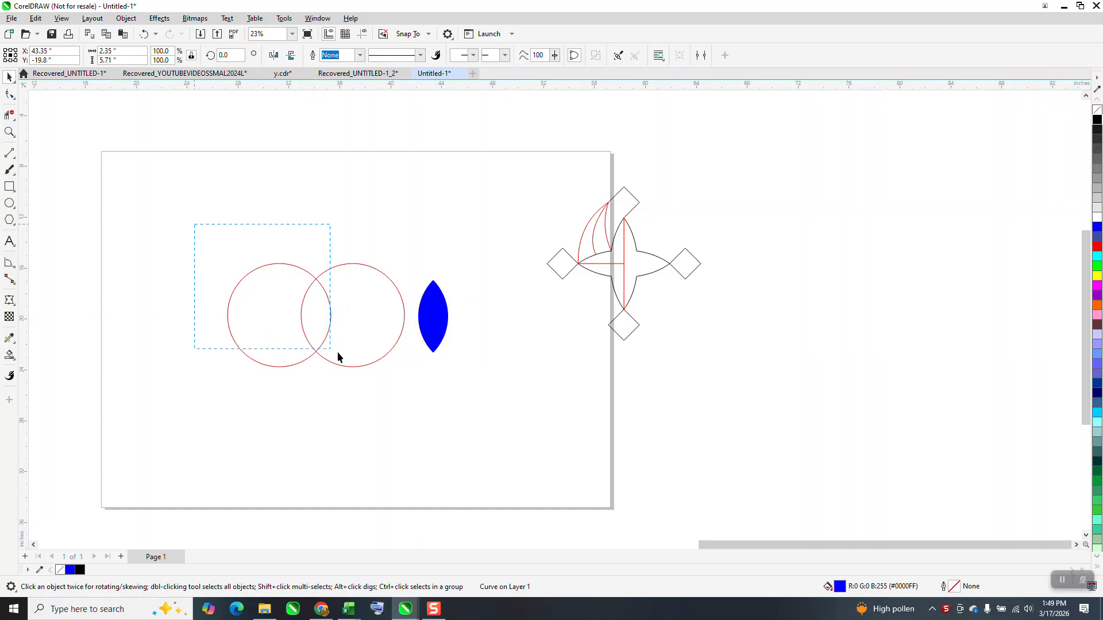
{"action": "left_click_drag", "start_coordinate": [423, 397], "coordinate": [426, 395]}
{"action": "key", "text": "Delete"}
Step: Remove the lens shape's fill and give it a black hairline outline
{"action": "left_click", "coordinate": [442, 329]}
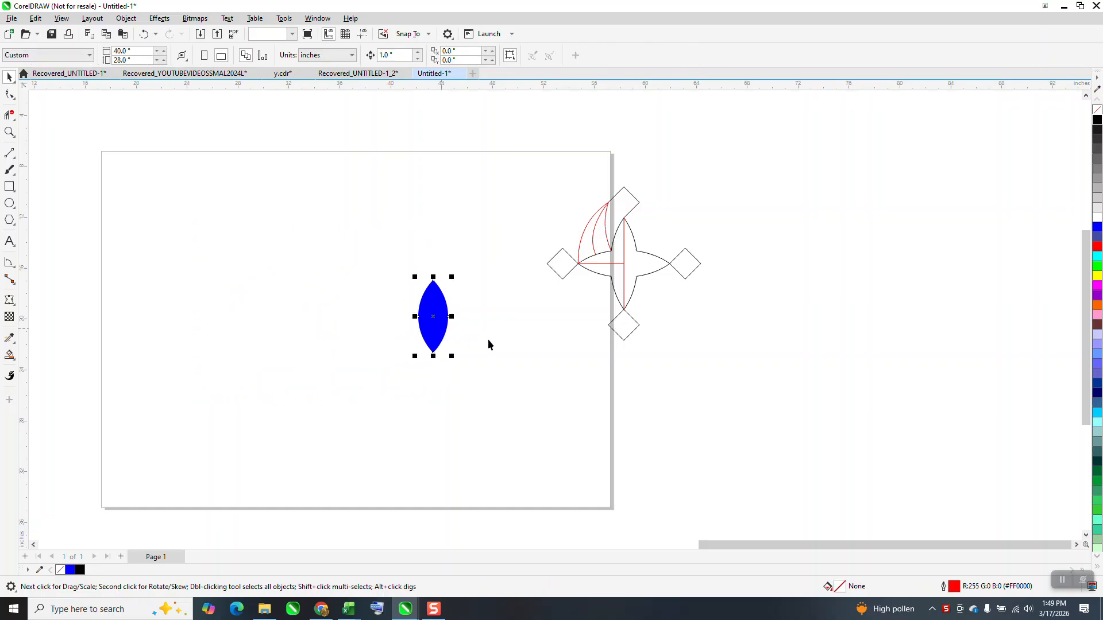
{"action": "left_click", "coordinate": [1097, 109]}
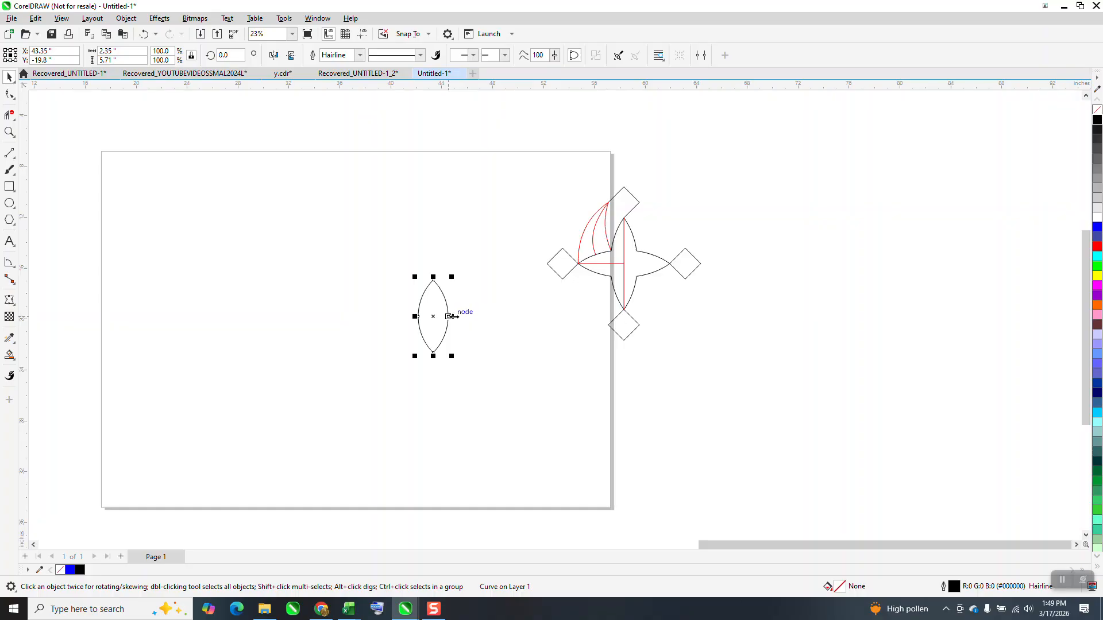
Step: Narrow the lens shape about its centre to about 2.08 inches wide and centre it on the page
{"action": "left_click_drag", "start_coordinate": [449, 316], "coordinate": [440, 316]}
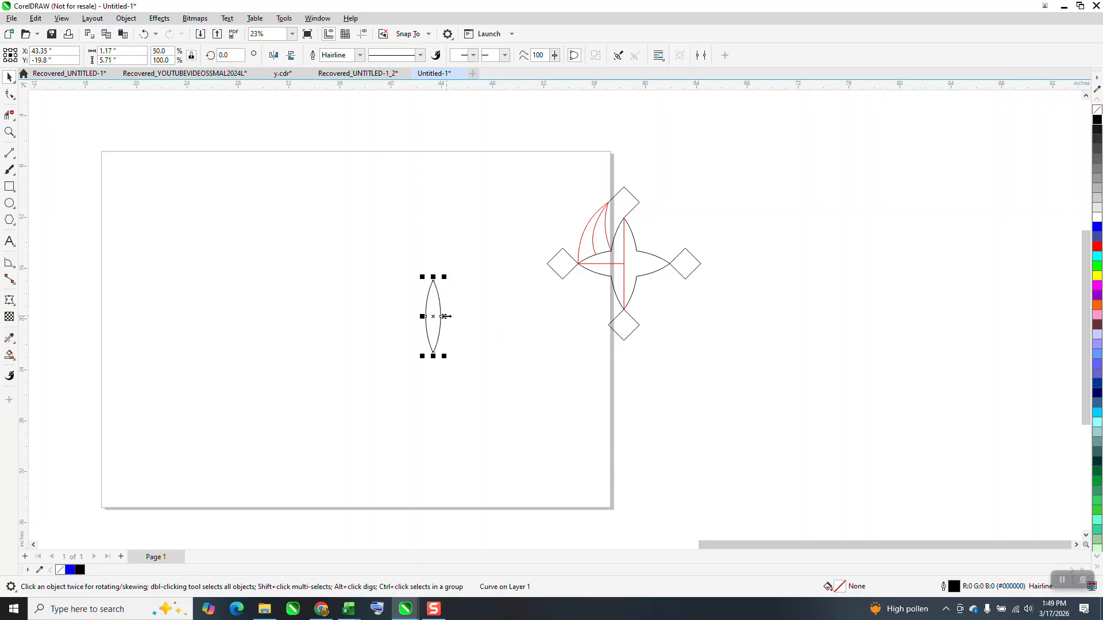
{"action": "mouse_move", "coordinate": [445, 316]}
{"action": "left_mouse_down"}
{"action": "mouse_move", "coordinate": [486, 317]}
{"action": "mouse_move", "coordinate": [450, 318]}
{"action": "left_mouse_up"}
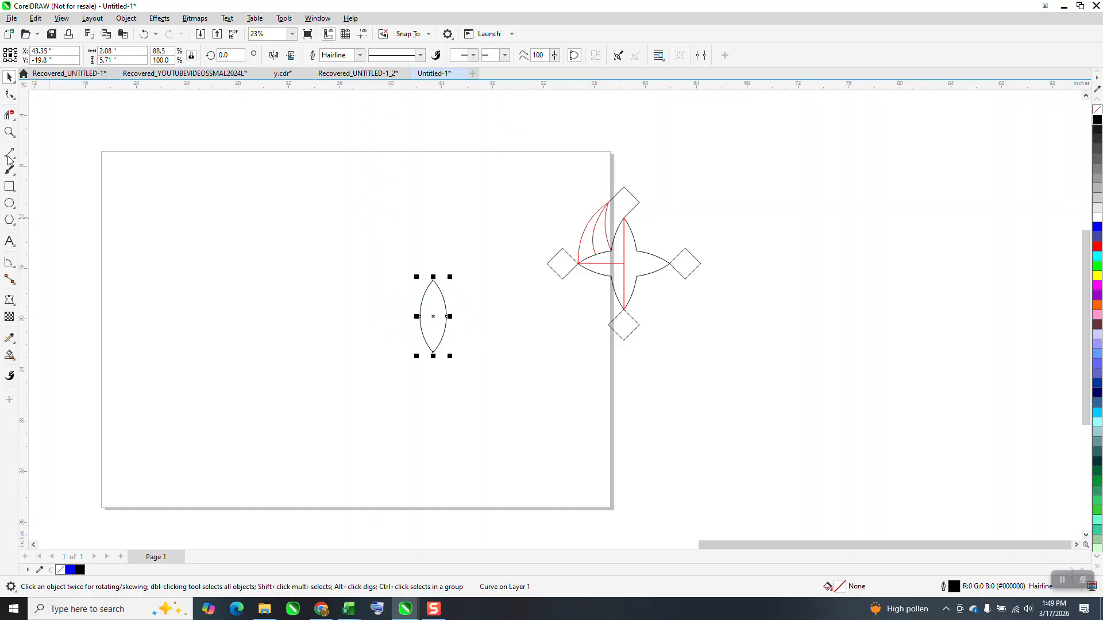
{"action": "left_click", "coordinate": [21, 89]}
{"action": "key", "text": "p"}
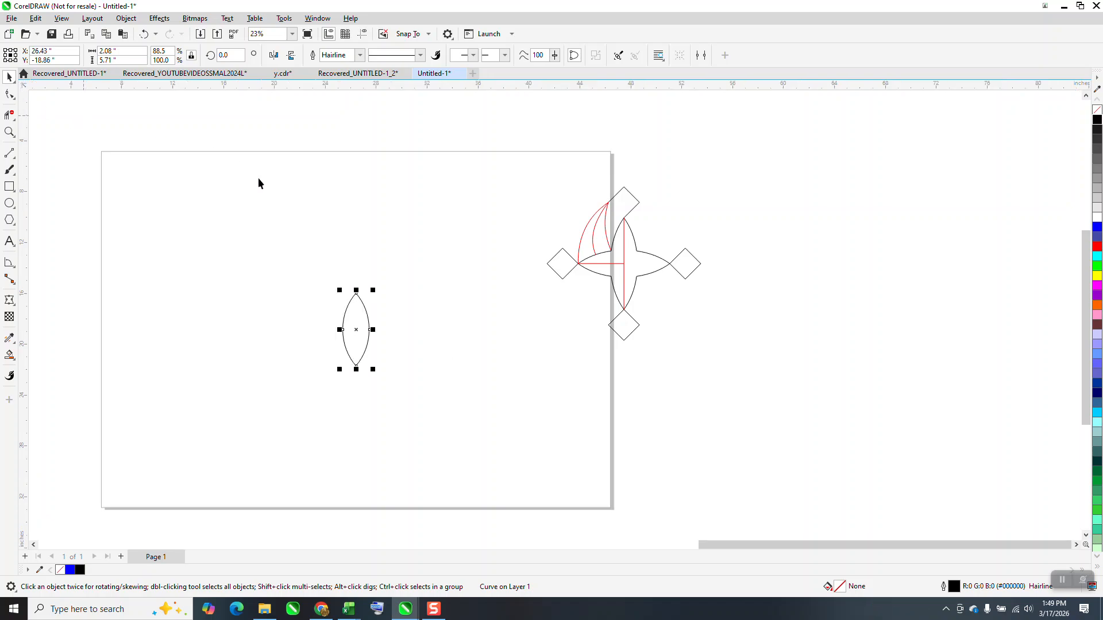
Step: Draw a square of about 1.81 inches above the lens shape and rotate it 45 degrees
{"action": "left_click", "coordinate": [10, 188]}
{"action": "mouse_move", "coordinate": [356, 209]}
{"action": "left_mouse_down"}
{"action": "mouse_move", "coordinate": [331, 232]}
{"action": "mouse_move", "coordinate": [342, 229]}
{"action": "left_mouse_up"}
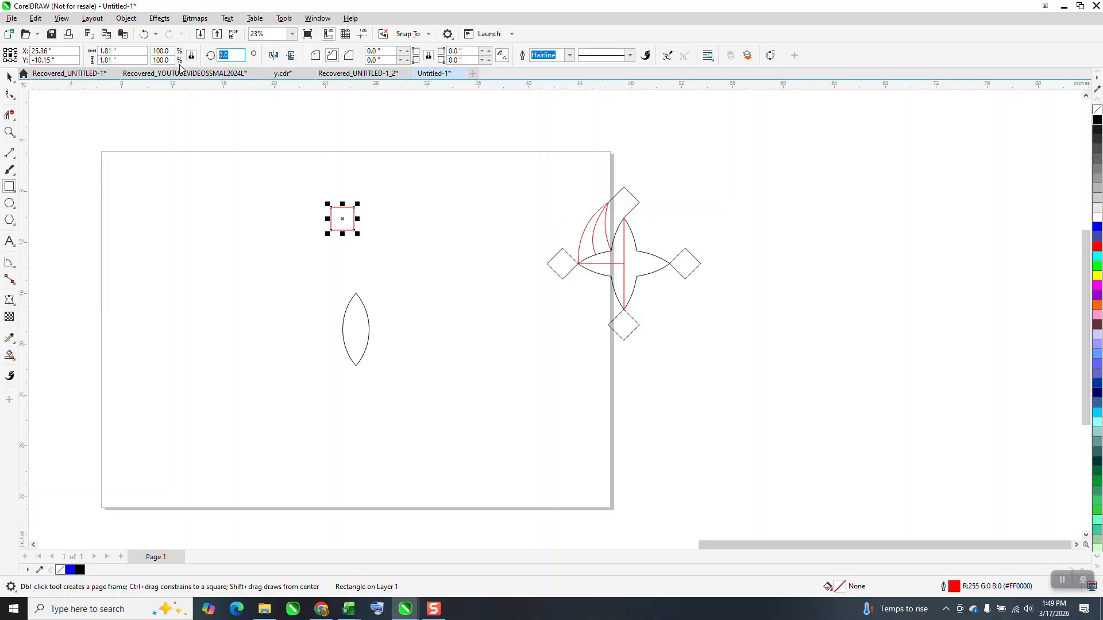
{"action": "type", "text": "45"}
{"action": "key", "text": "Return"}
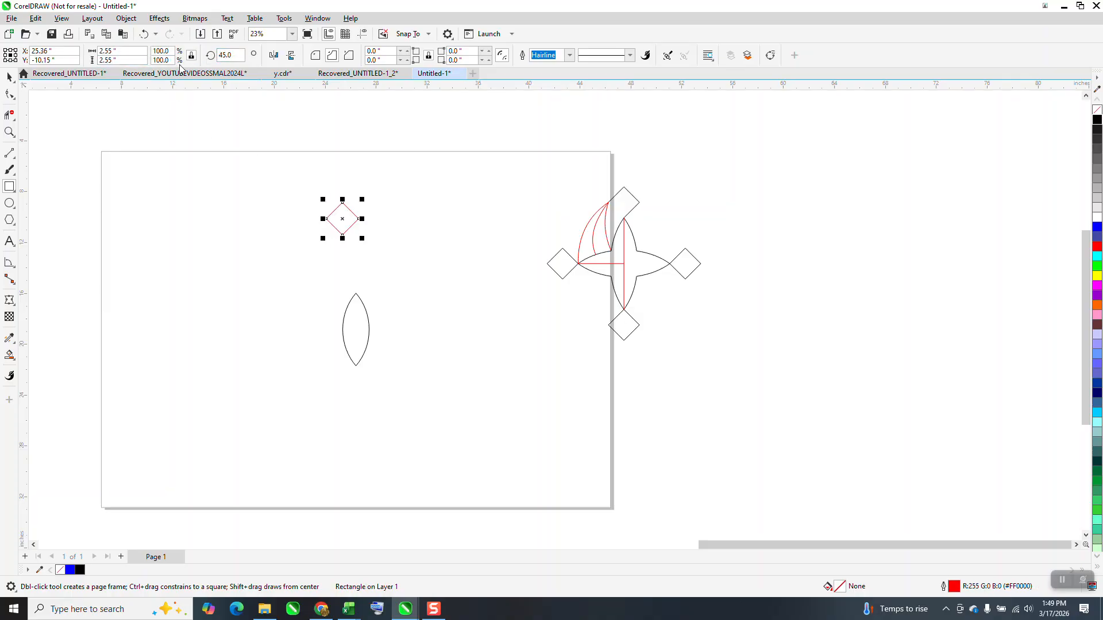
Step: Move the diamond so its lower corner snaps onto the upper tip of the lens shape
{"action": "left_click", "coordinate": [9, 77]}
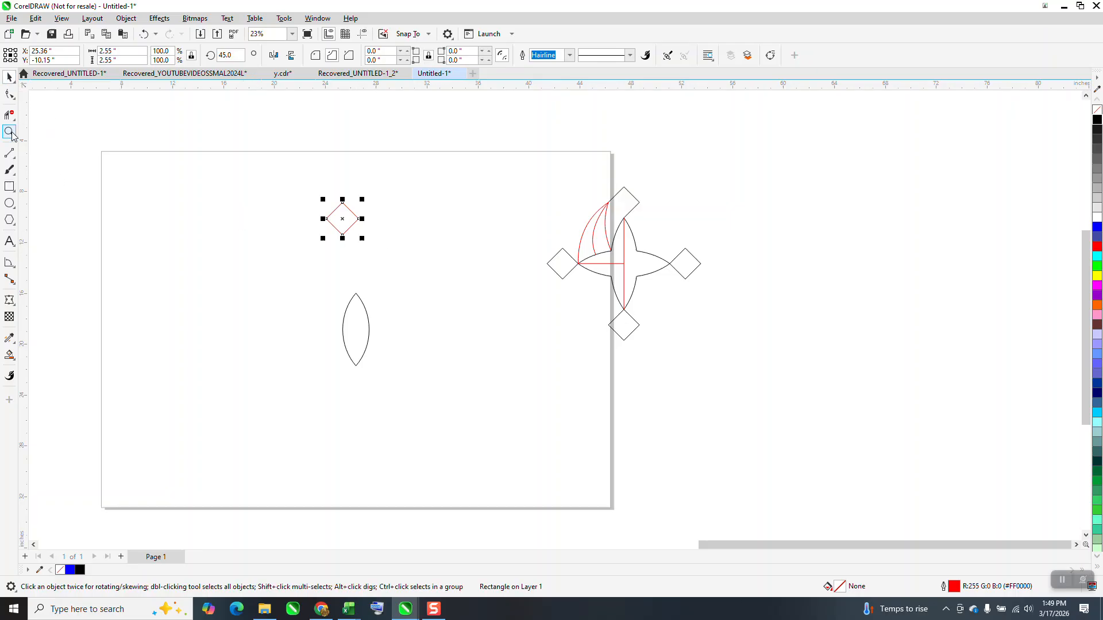
{"action": "left_click", "coordinate": [9, 132]}
{"action": "left_click", "coordinate": [440, 357]}
{"action": "left_click", "coordinate": [10, 77]}
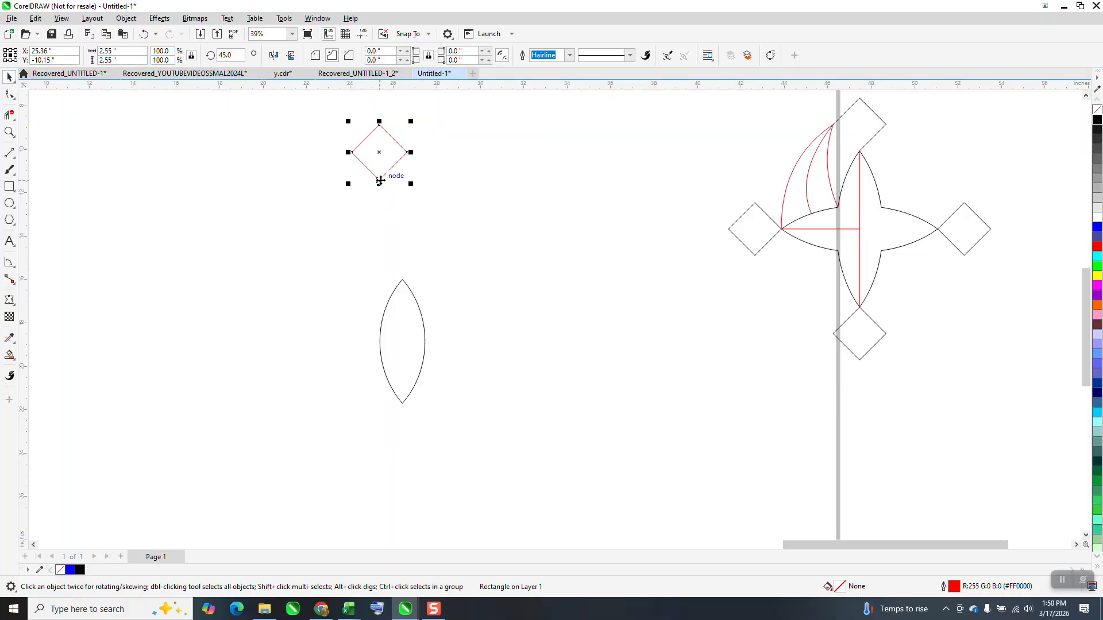
{"action": "left_click_drag", "start_coordinate": [380, 181], "coordinate": [403, 283]}
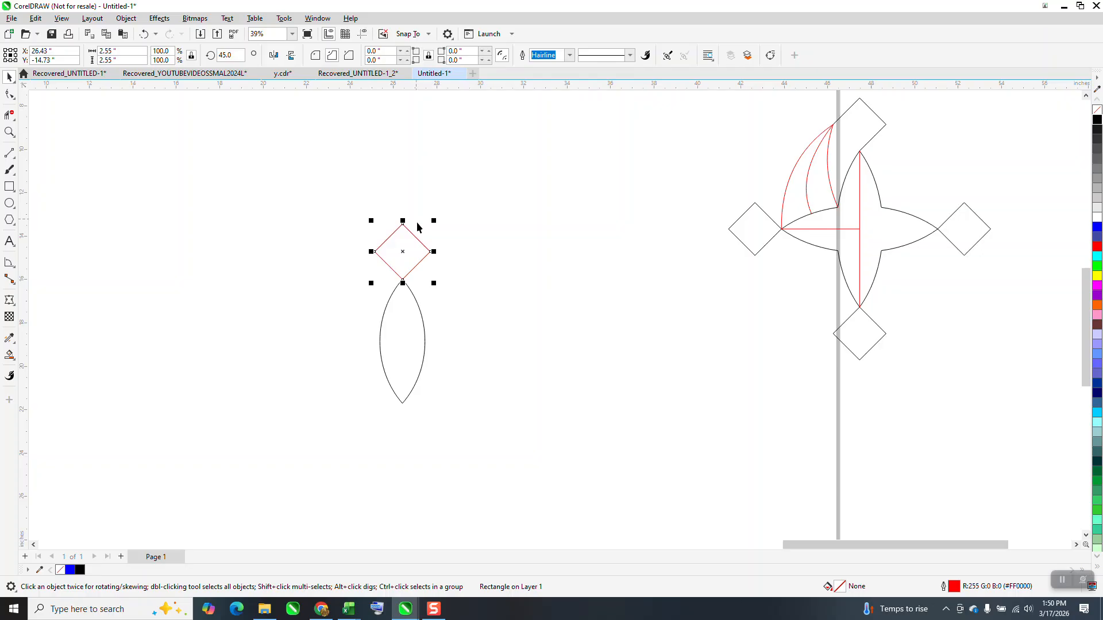
Step: Place a copy of the diamond at the lens shape's lower tip and weld all three shapes together
{"action": "left_click_drag", "start_coordinate": [404, 224], "coordinate": [403, 402]}
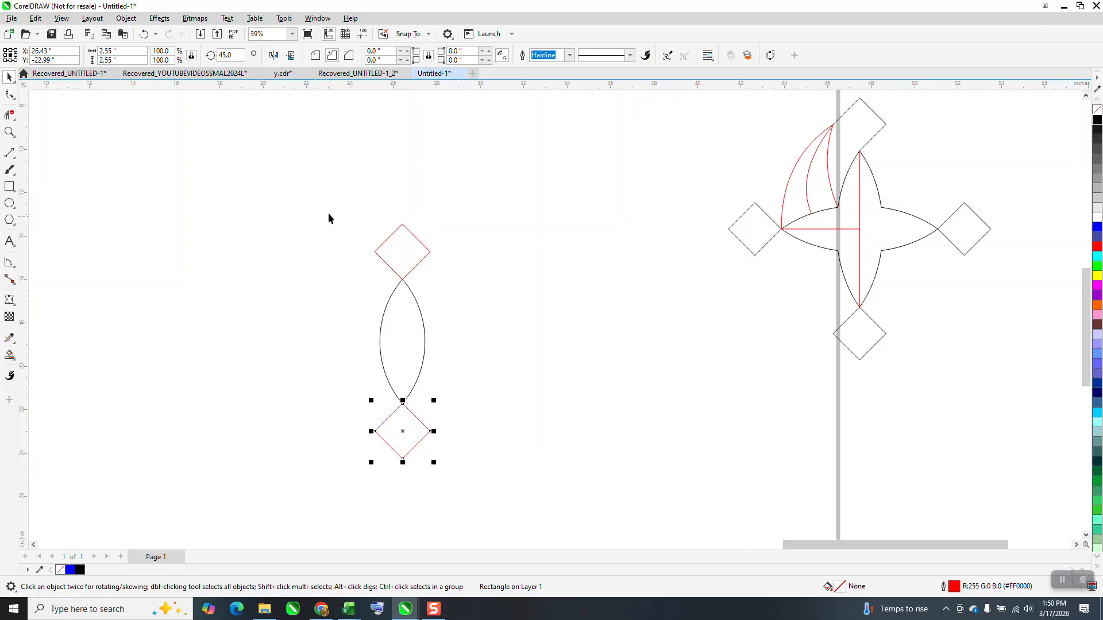
{"action": "left_click_drag", "start_coordinate": [474, 438], "coordinate": [471, 463]}
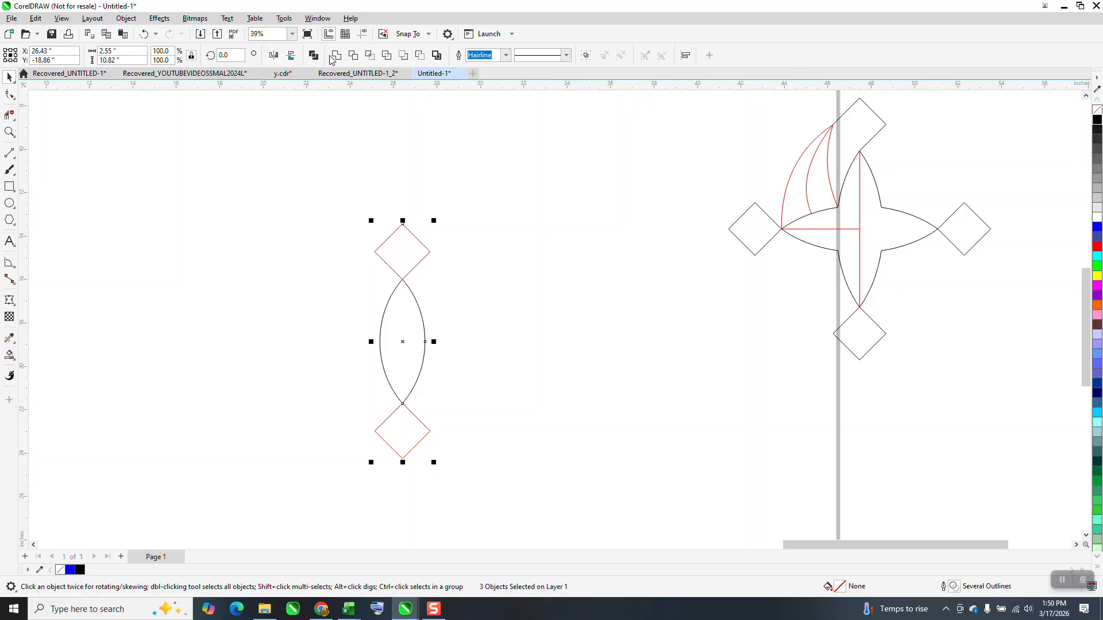
{"action": "left_click", "coordinate": [336, 55]}
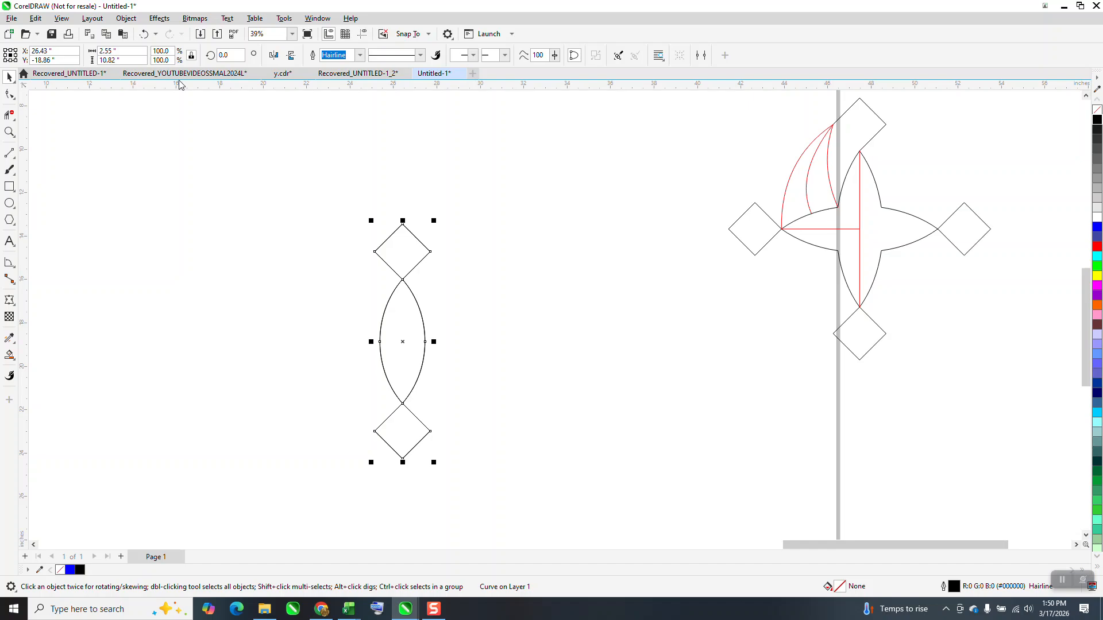
Step: Create a copy of the welded shape rotated 90 degrees and weld both into a four-armed star
{"action": "left_click", "coordinate": [228, 55]}
{"action": "type", "text": "90"}
{"action": "key", "text": "Return"}
{"action": "left_click_drag", "start_coordinate": [239, 191], "coordinate": [612, 487]}
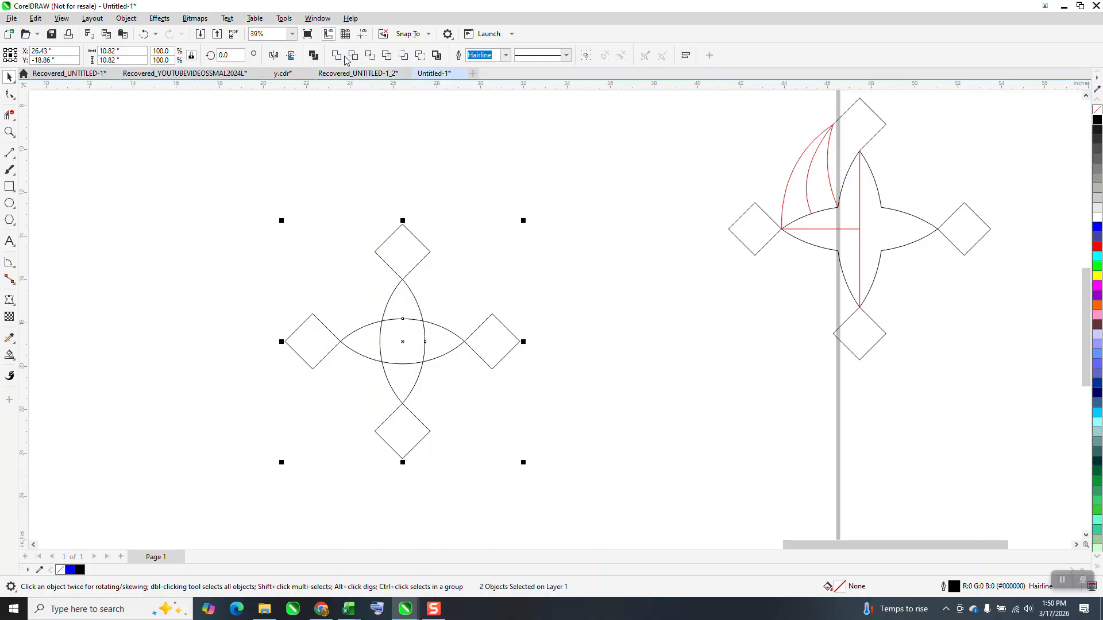
{"action": "left_click", "coordinate": [332, 58]}
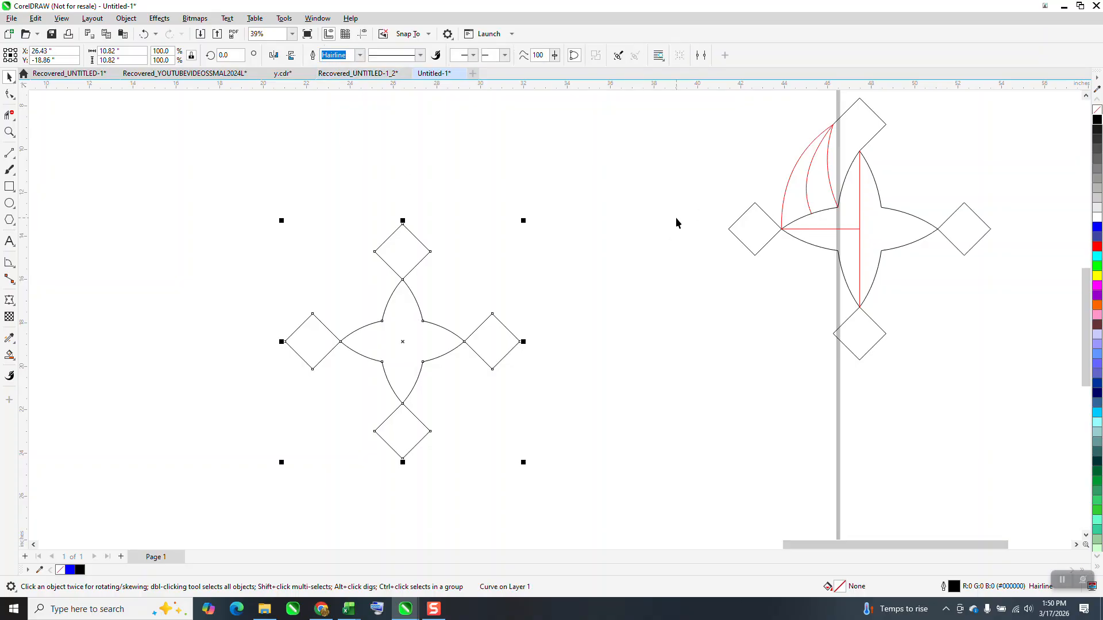
Step: Draw an outward-bowed 3-point curve from the upper diamond's left corner to the tip of the star's left arm
{"action": "left_click", "coordinate": [9, 132]}
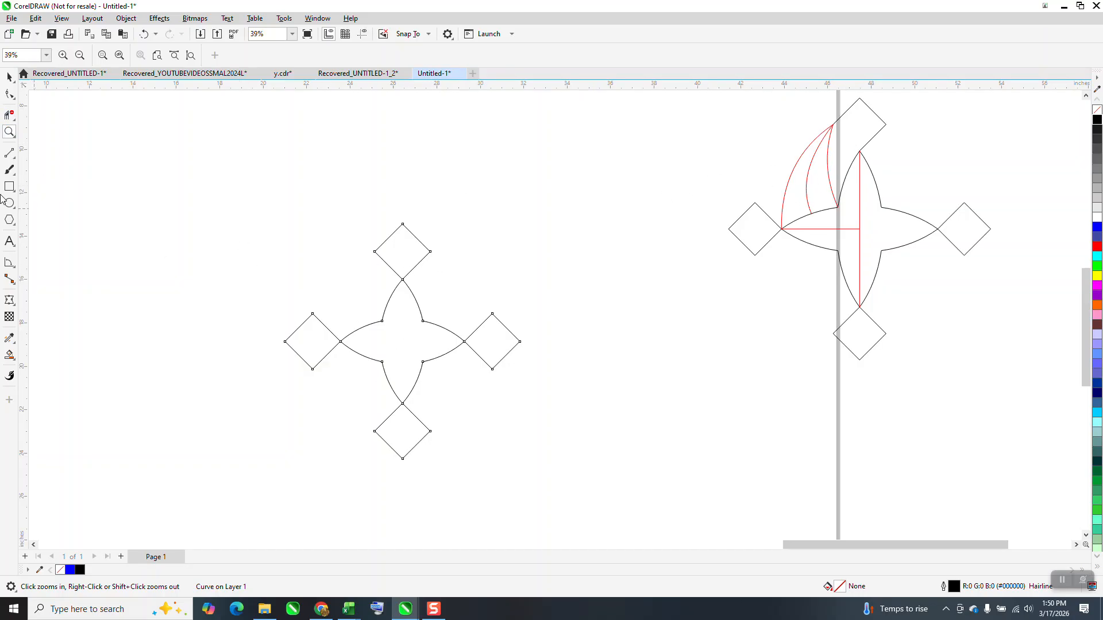
{"action": "left_click_drag", "start_coordinate": [256, 223], "coordinate": [454, 409]}
{"action": "left_click", "coordinate": [14, 172]}
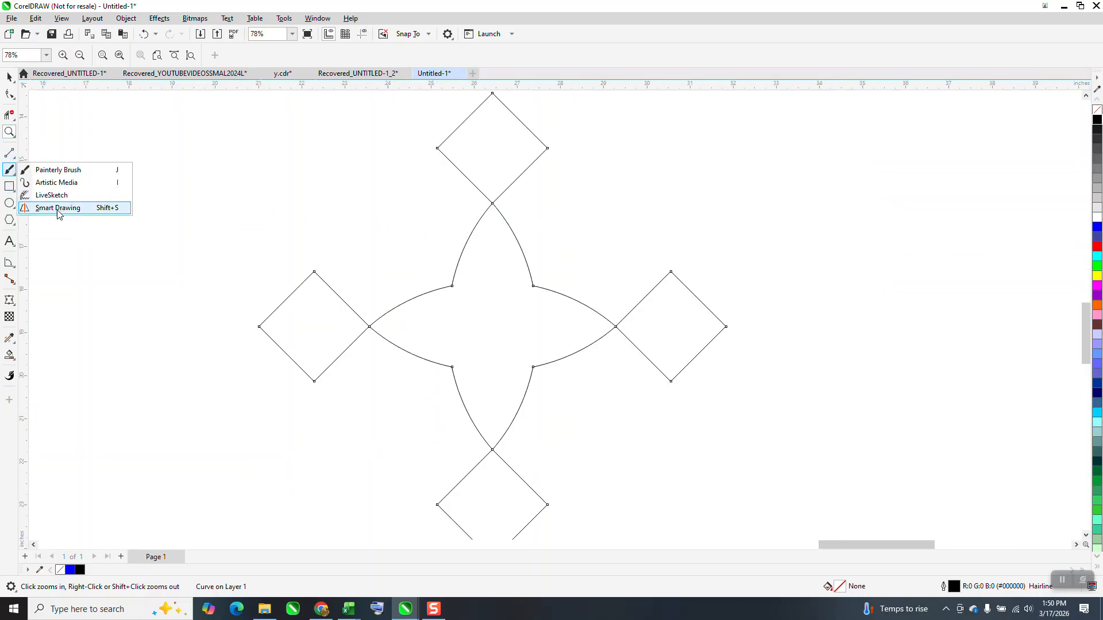
{"action": "left_click", "coordinate": [8, 160]}
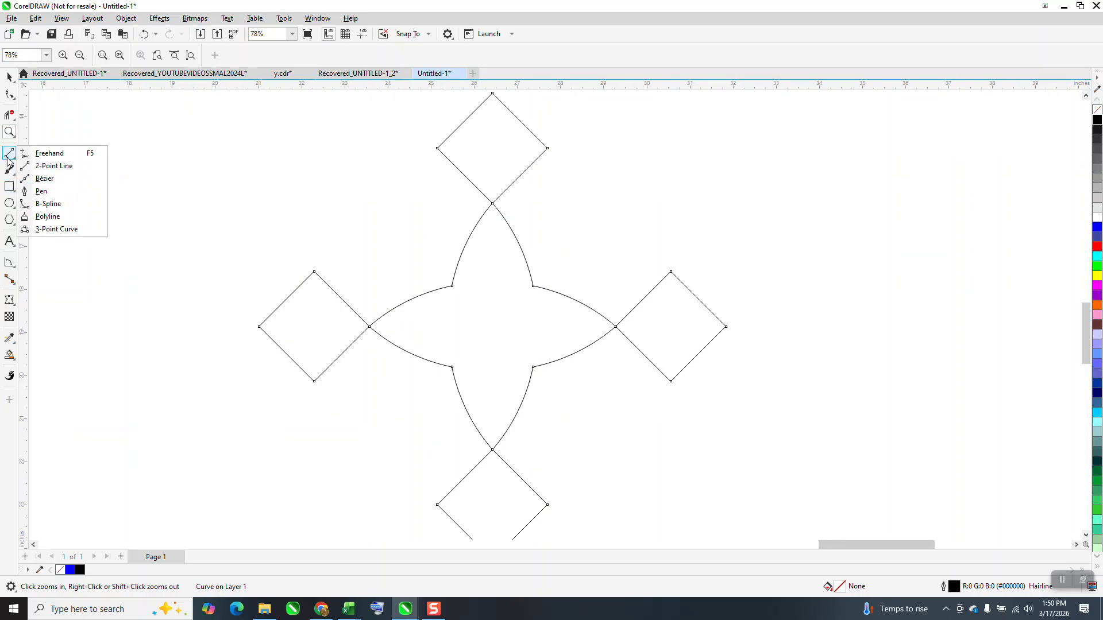
{"action": "left_click", "coordinate": [56, 228]}
{"action": "scroll", "coordinate": [316, 287], "scroll_direction": "down", "scroll_amount": 1}
{"action": "scroll", "coordinate": [356, 295], "scroll_direction": "down", "scroll_amount": 1}
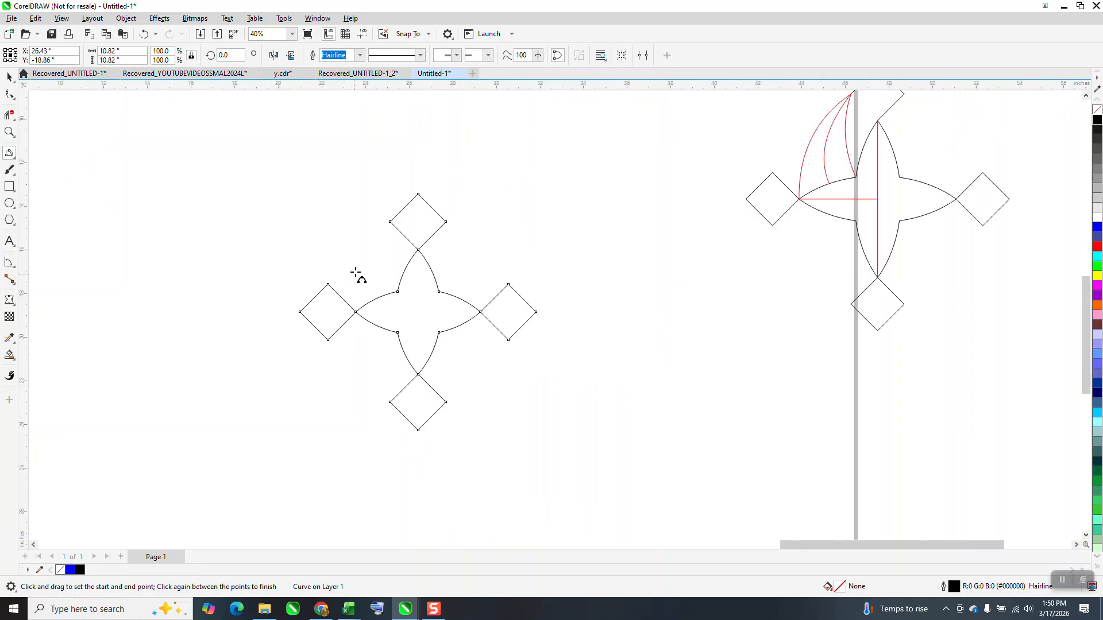
{"action": "left_click_drag", "start_coordinate": [390, 221], "coordinate": [356, 312]}
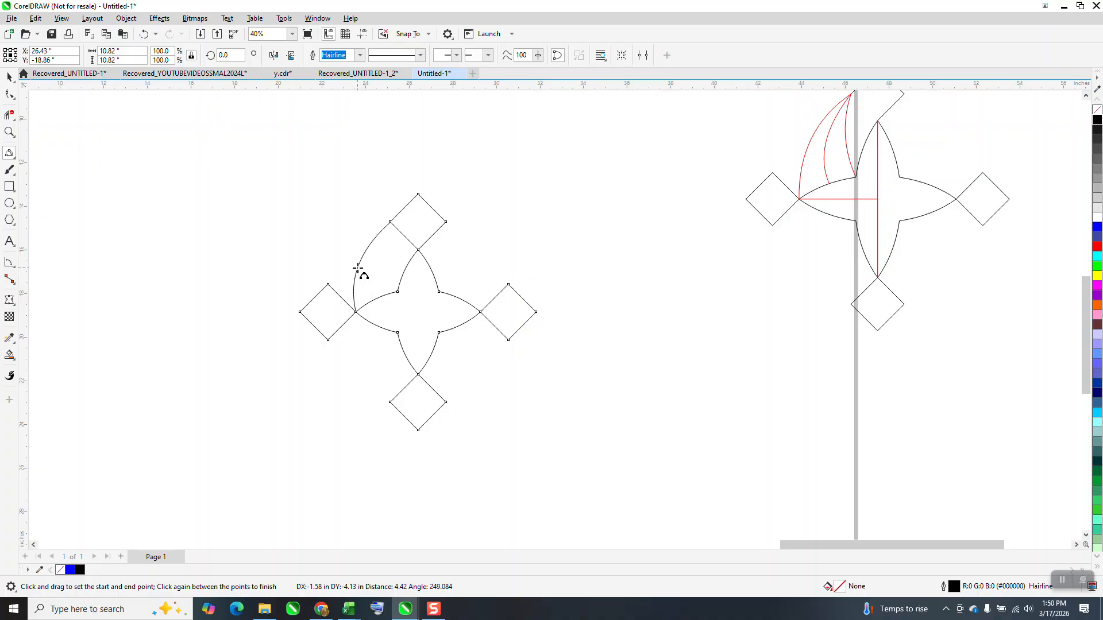
{"action": "left_click", "coordinate": [357, 269]}
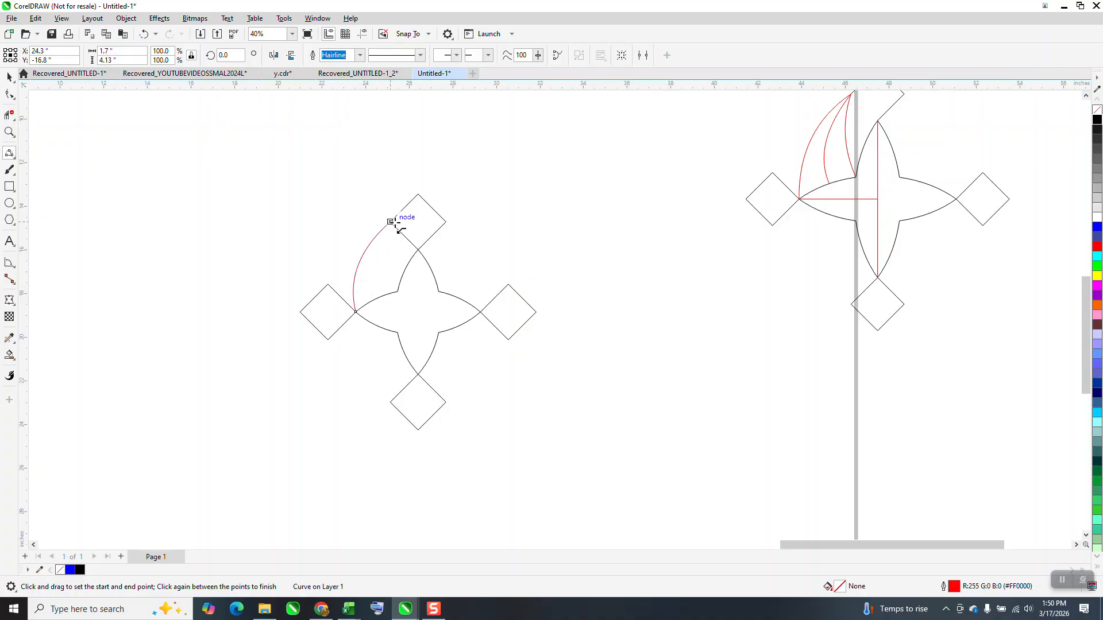
Step: Draw two more 3-point curves from the upper diamond's left corner, one to the left arm's upper edge and one to the star's upper-left inner corner
{"action": "left_click_drag", "start_coordinate": [390, 222], "coordinate": [376, 299]}
{"action": "left_click", "coordinate": [379, 278]}
{"action": "left_click_drag", "start_coordinate": [390, 222], "coordinate": [397, 292]}
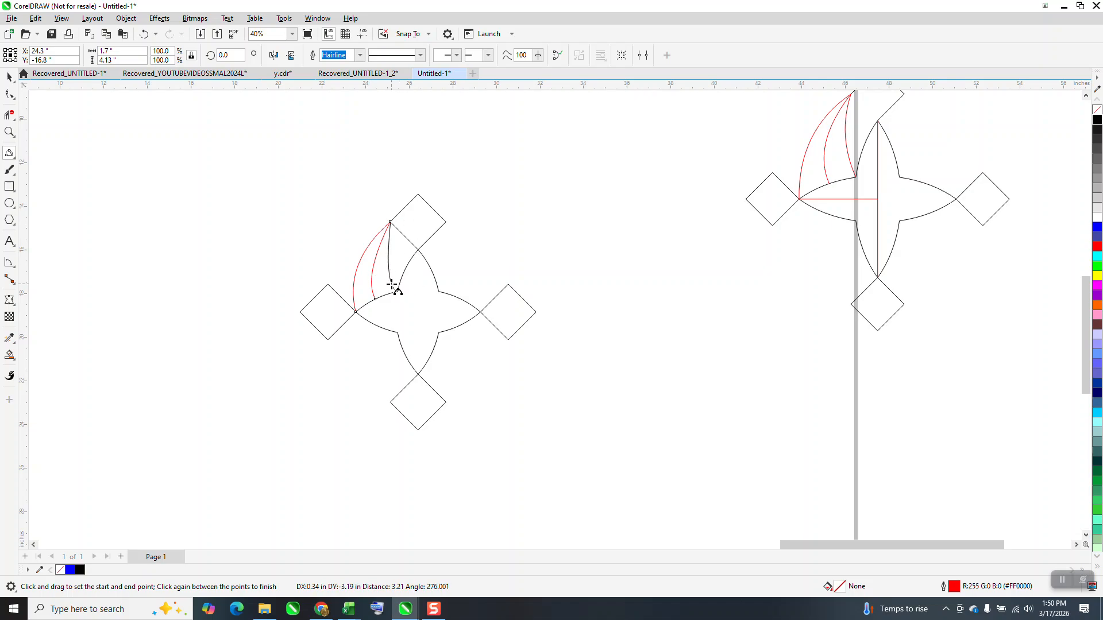
{"action": "left_click", "coordinate": [392, 284]}
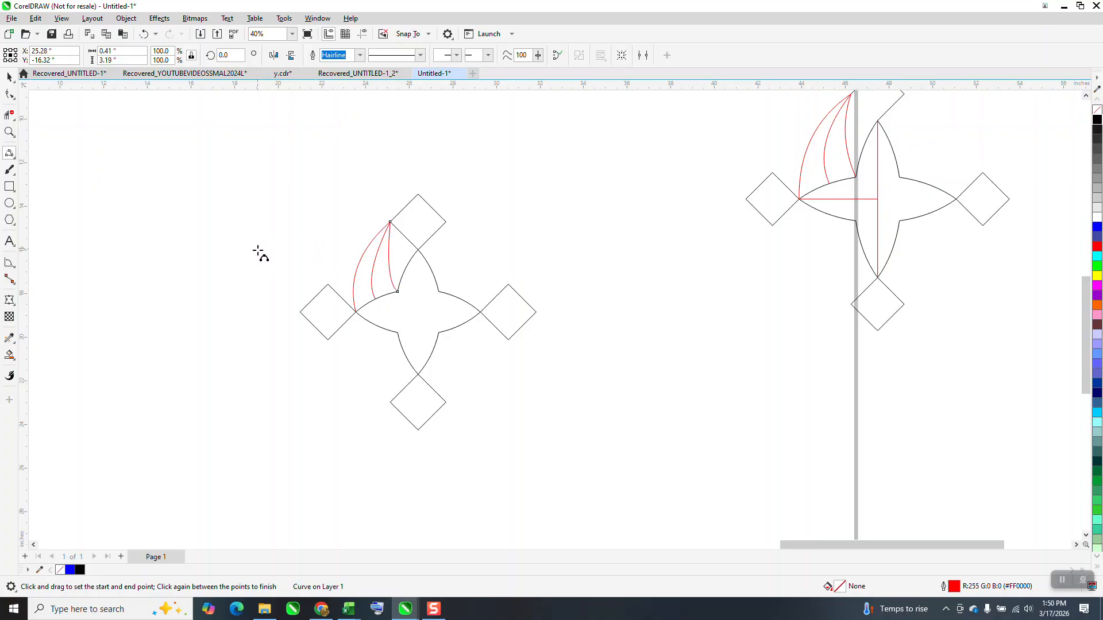
Step: Delete the upper diamond's lower-left edge with Virtual Segment Delete
{"action": "left_click", "coordinate": [9, 114]}
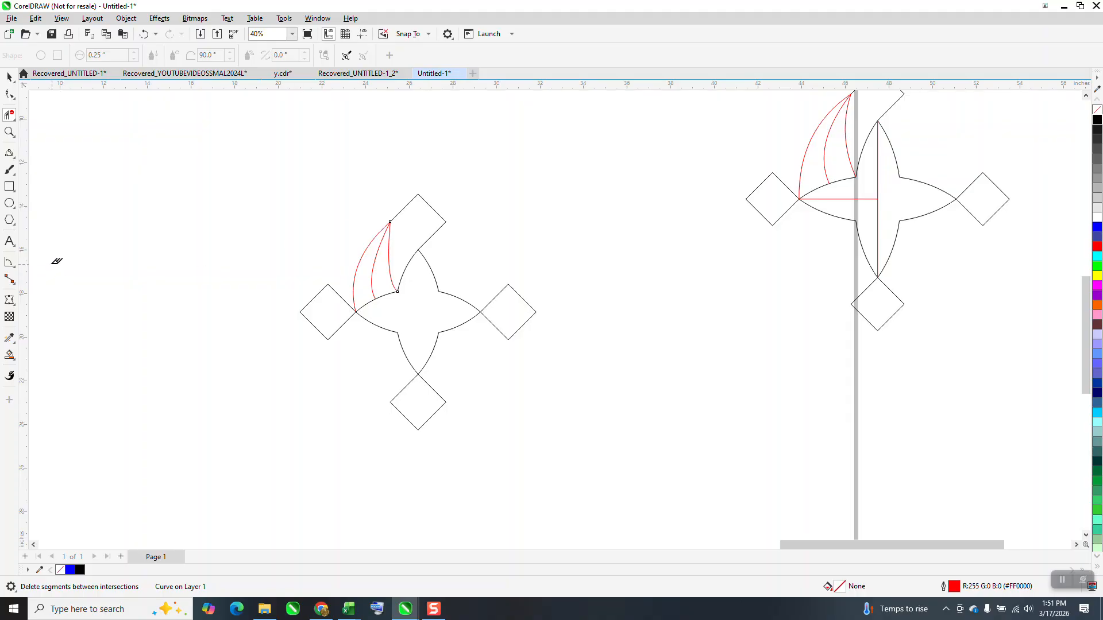
Step: Draw a vertical 2-point line about 13.36 inches long and center it on the left-hand star
{"action": "left_click", "coordinate": [9, 167]}
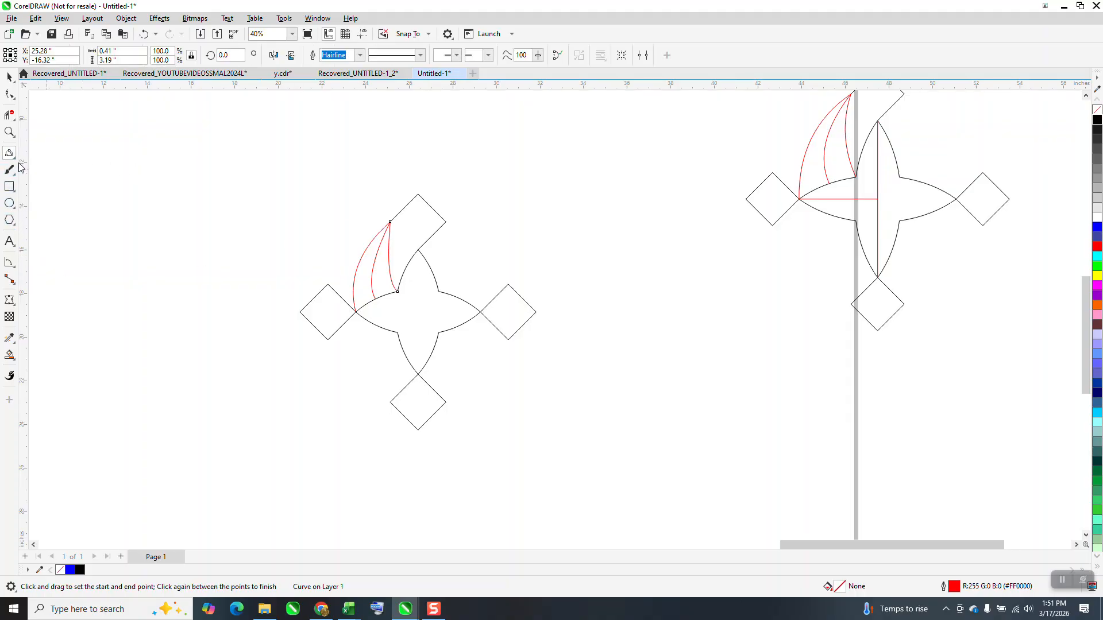
{"action": "left_click", "coordinate": [19, 167]}
{"action": "left_click", "coordinate": [36, 166]}
{"action": "mouse_move", "coordinate": [278, 173]}
{"action": "left_mouse_down"}
{"action": "mouse_move", "coordinate": [210, 428]}
{"action": "mouse_move", "coordinate": [265, 462]}
{"action": "left_mouse_up"}
{"action": "key", "text": "p"}
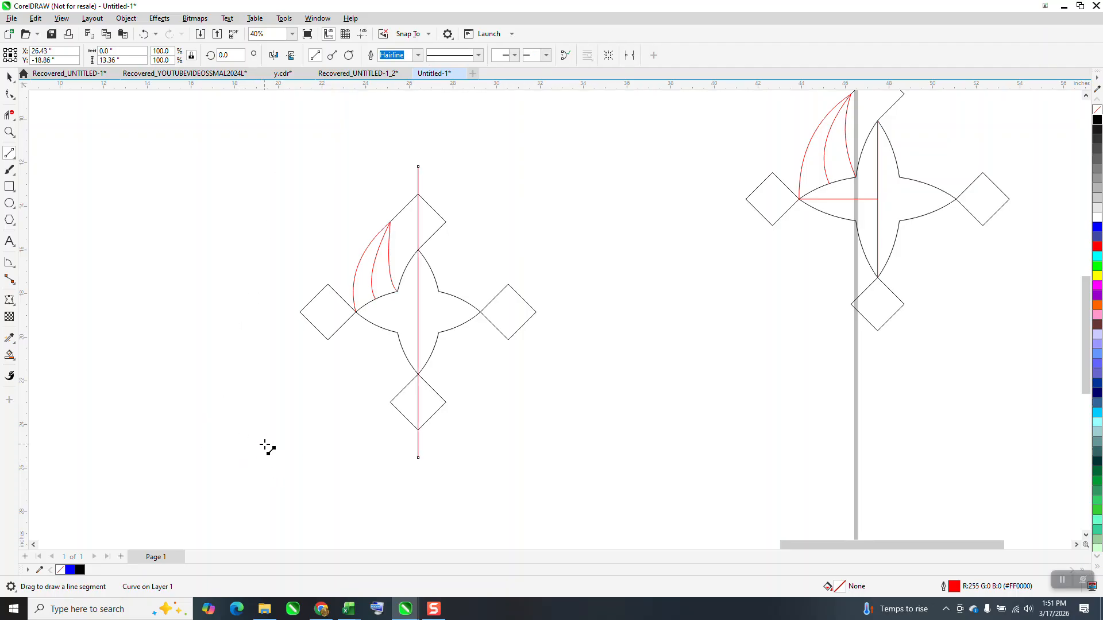
Step: Create a copy of the vertical center line rotated by 90 degrees to form a cross through the star
{"action": "double_click", "coordinate": [227, 55]}
{"action": "type", "text": "90"}
{"action": "key", "text": "Return"}
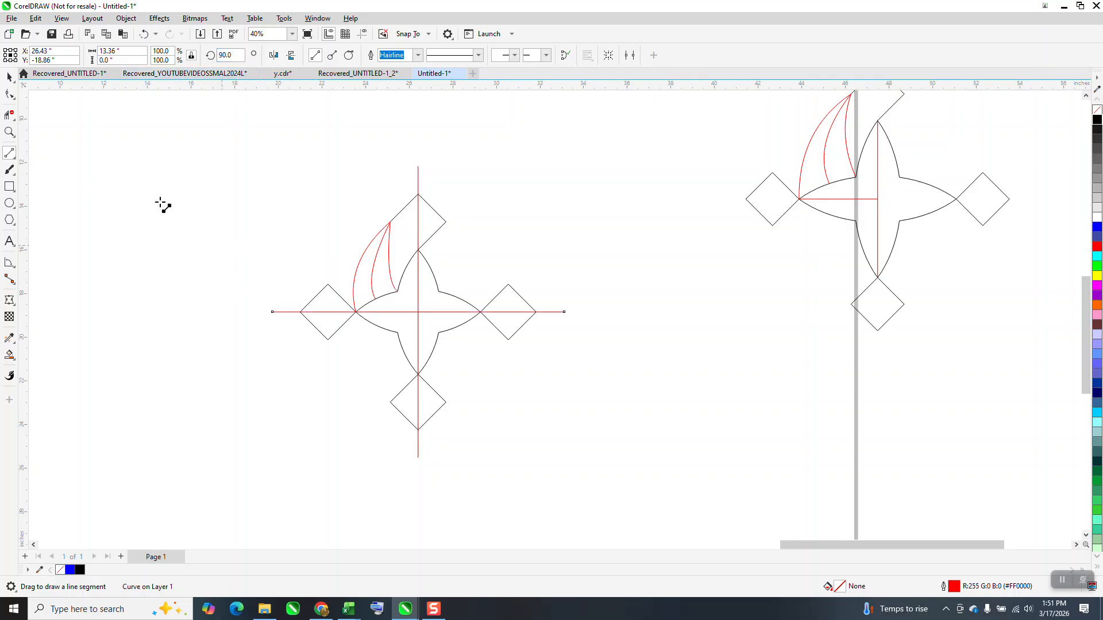
Step: Remove the vertical line's segment inside the upper diamond with Virtual Segment Delete, and group the whole star drawing
{"action": "left_click", "coordinate": [9, 114]}
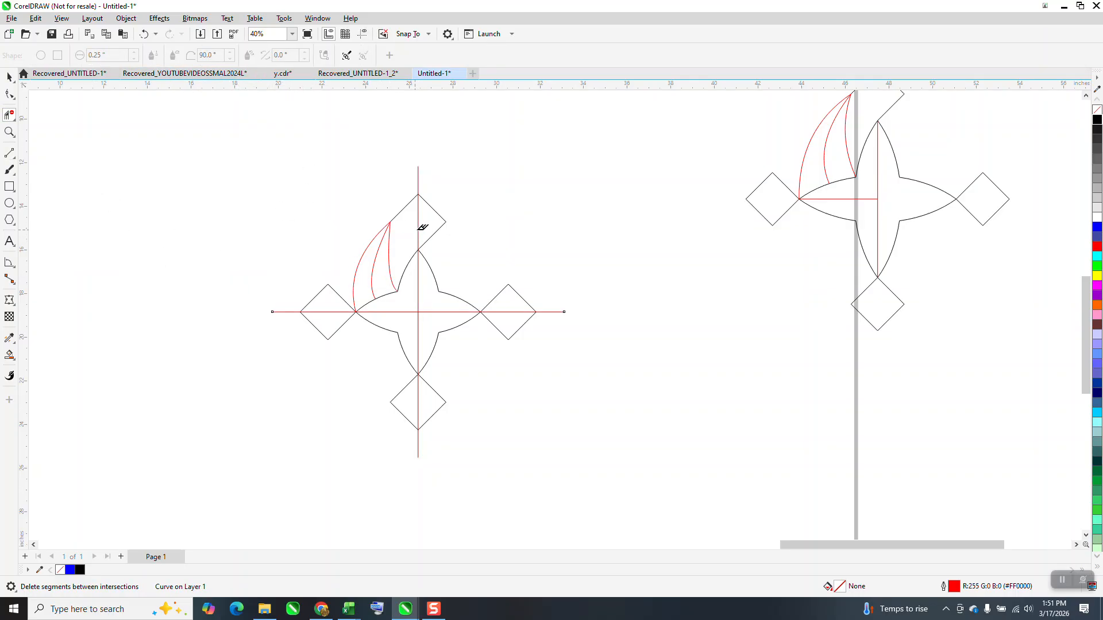
{"action": "left_click", "coordinate": [418, 238]}
{"action": "left_click", "coordinate": [9, 76]}
{"action": "left_click_drag", "start_coordinate": [229, 152], "coordinate": [647, 512]}
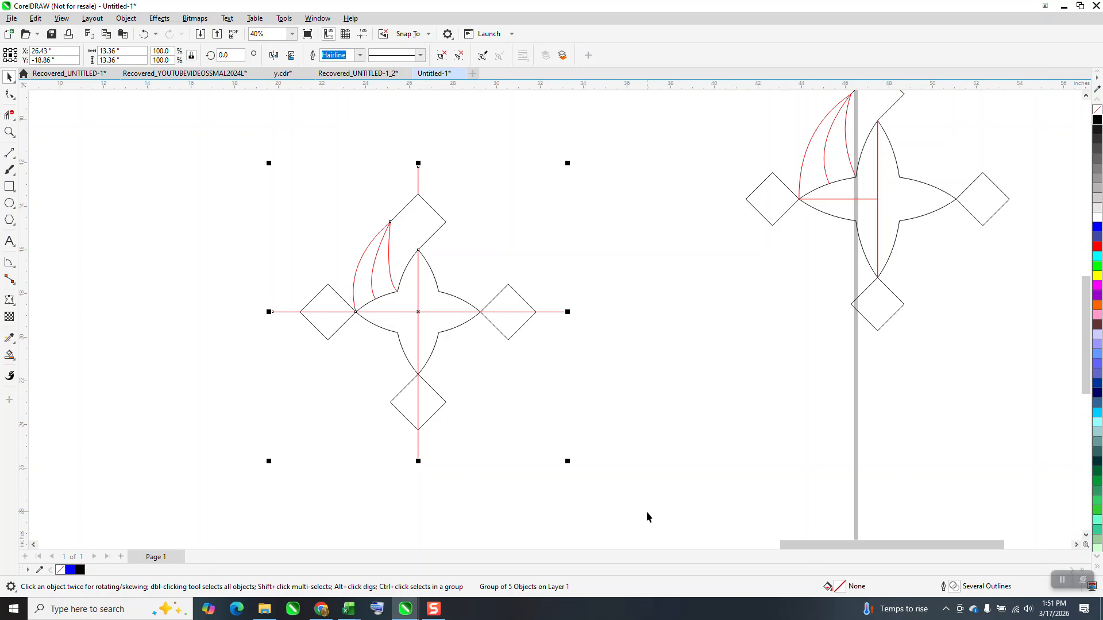
Step: Smart Fill the upper diamond with its blade, the two other curved blades and the star's upper-left quarter in orange #FF6600
{"action": "left_click", "coordinate": [13, 358]}
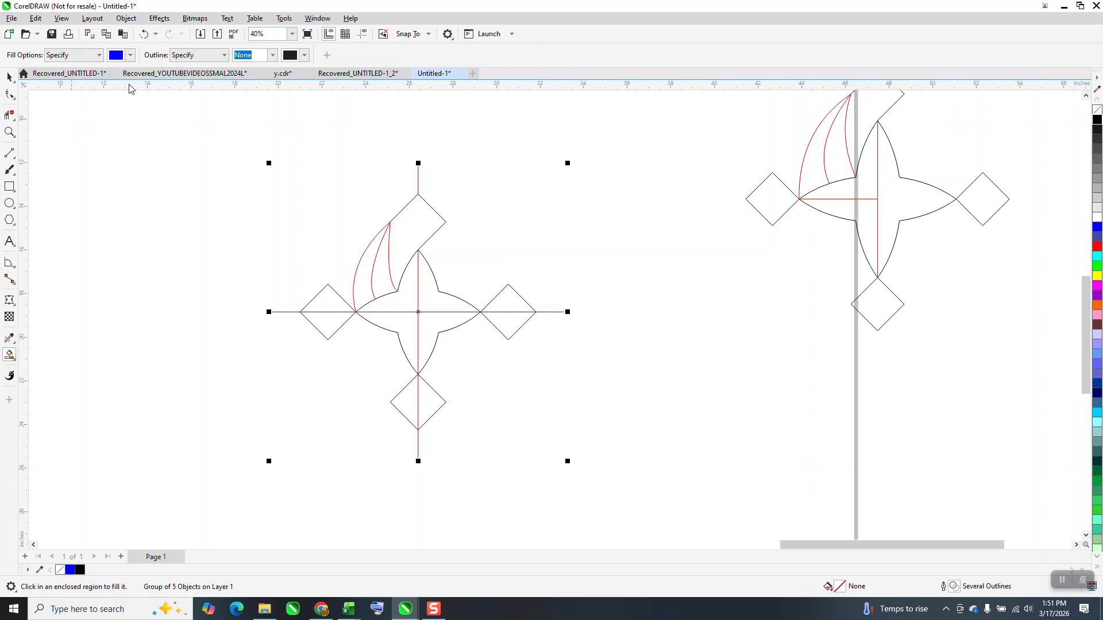
{"action": "left_click", "coordinate": [131, 54]}
{"action": "left_click", "coordinate": [165, 141]}
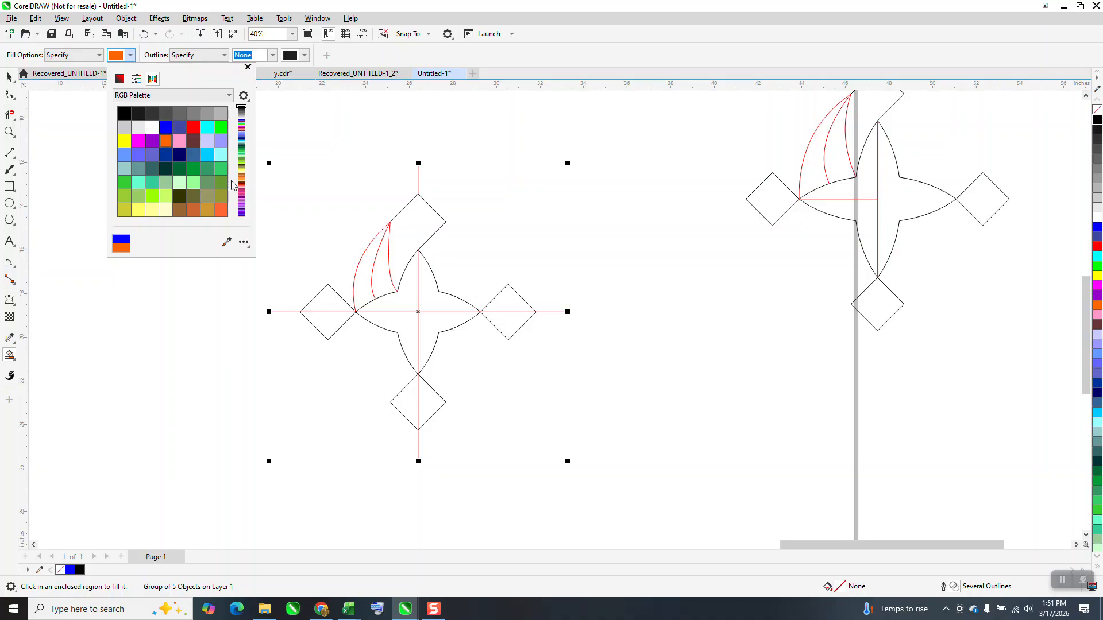
{"action": "left_click", "coordinate": [411, 239]}
{"action": "left_click", "coordinate": [412, 235]}
{"action": "left_click", "coordinate": [383, 261]}
{"action": "left_click", "coordinate": [368, 279]}
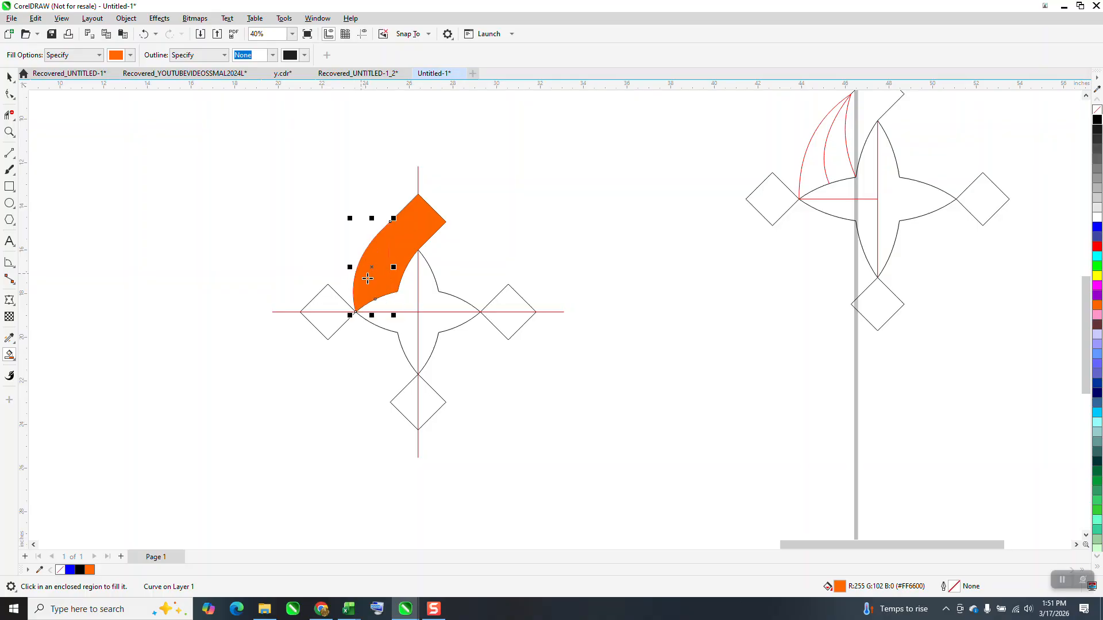
{"action": "left_click", "coordinate": [402, 292]}
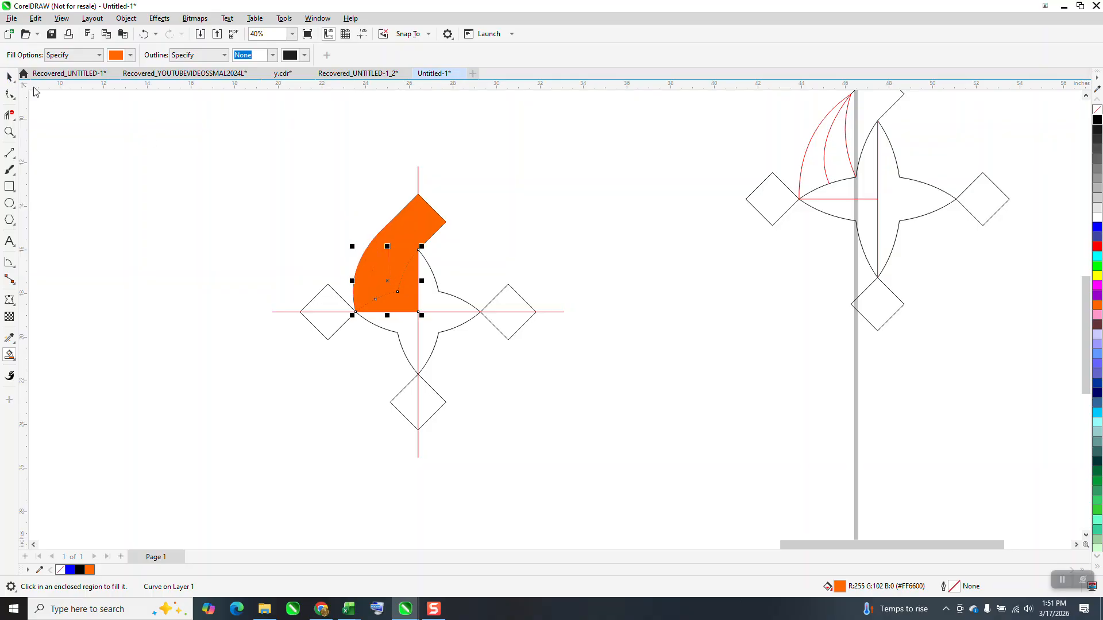
Step: Apply a linear fountain fill to the diamond-tipped blade, from orange in the diamond to black at the blade's lower point
{"action": "left_click", "coordinate": [9, 76]}
{"action": "left_click", "coordinate": [9, 132]}
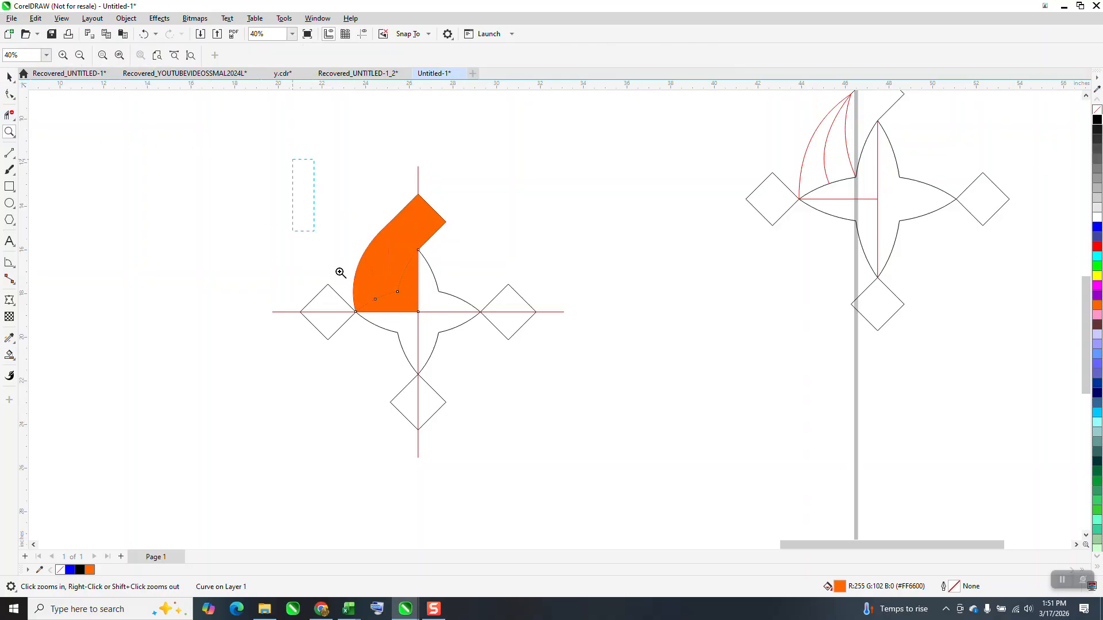
{"action": "left_click_drag", "start_coordinate": [298, 197], "coordinate": [515, 378]}
{"action": "left_click", "coordinate": [9, 77]}
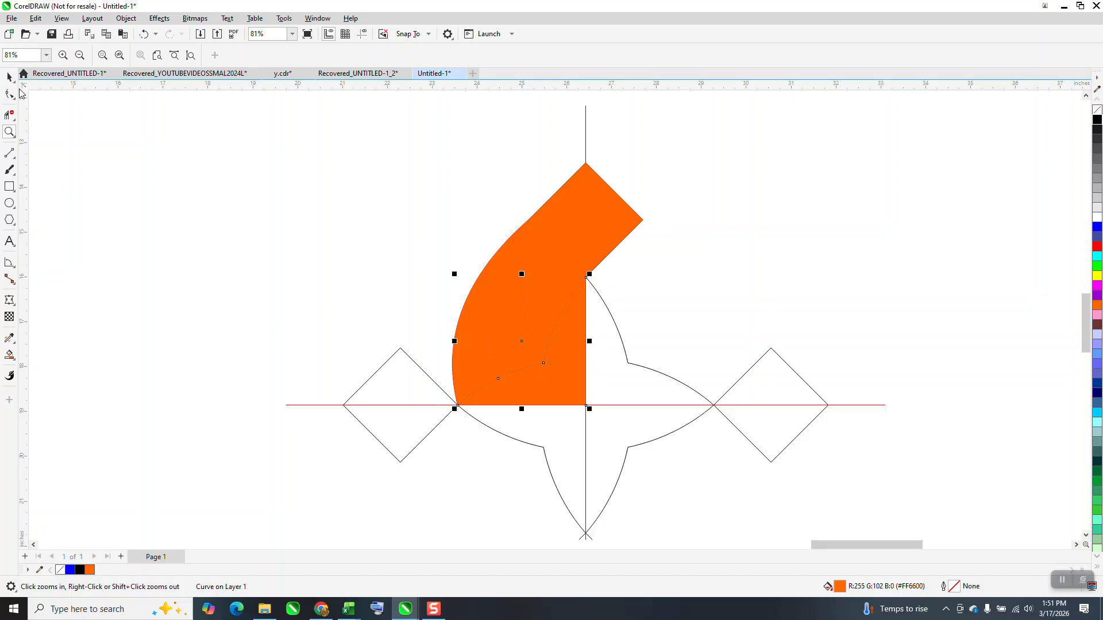
{"action": "left_click", "coordinate": [679, 190]}
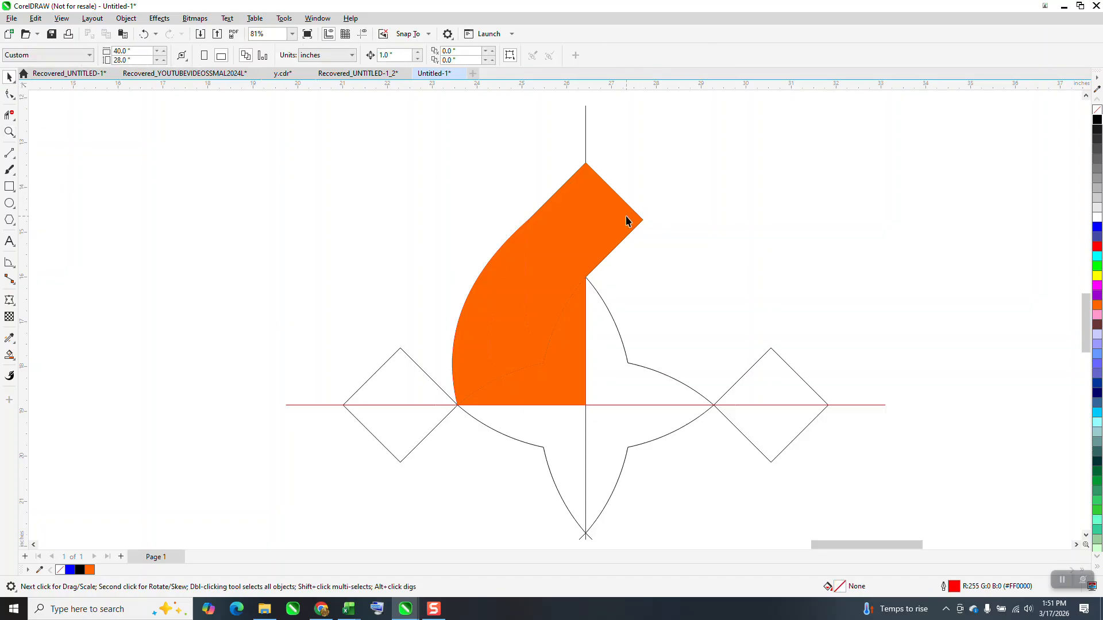
{"action": "left_click", "coordinate": [626, 220]}
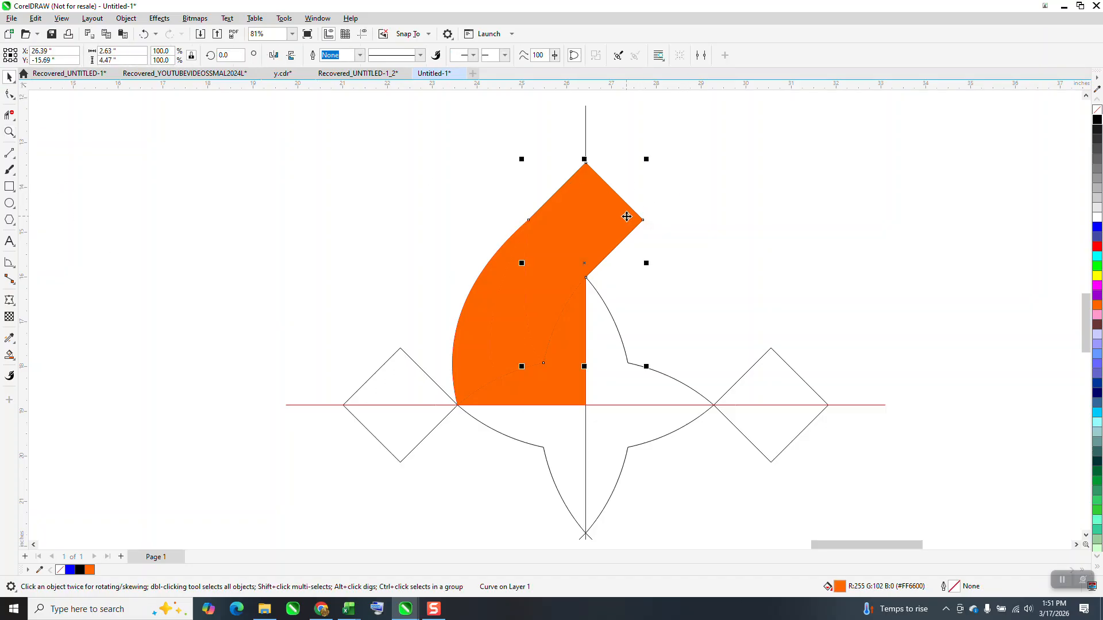
{"action": "left_click", "coordinate": [14, 365]}
{"action": "left_click", "coordinate": [49, 369]}
{"action": "left_click", "coordinate": [16, 365]}
{"action": "left_click", "coordinate": [49, 354]}
{"action": "left_click_drag", "start_coordinate": [613, 199], "coordinate": [527, 373]}
{"action": "left_click_drag", "start_coordinate": [1097, 119], "coordinate": [528, 373]}
Step: Apply a linear fountain fill to the outermost blade, from orange in its upper part to black at its lower tip
{"action": "left_click", "coordinate": [470, 350]}
{"action": "left_click_drag", "start_coordinate": [470, 351], "coordinate": [485, 298]}
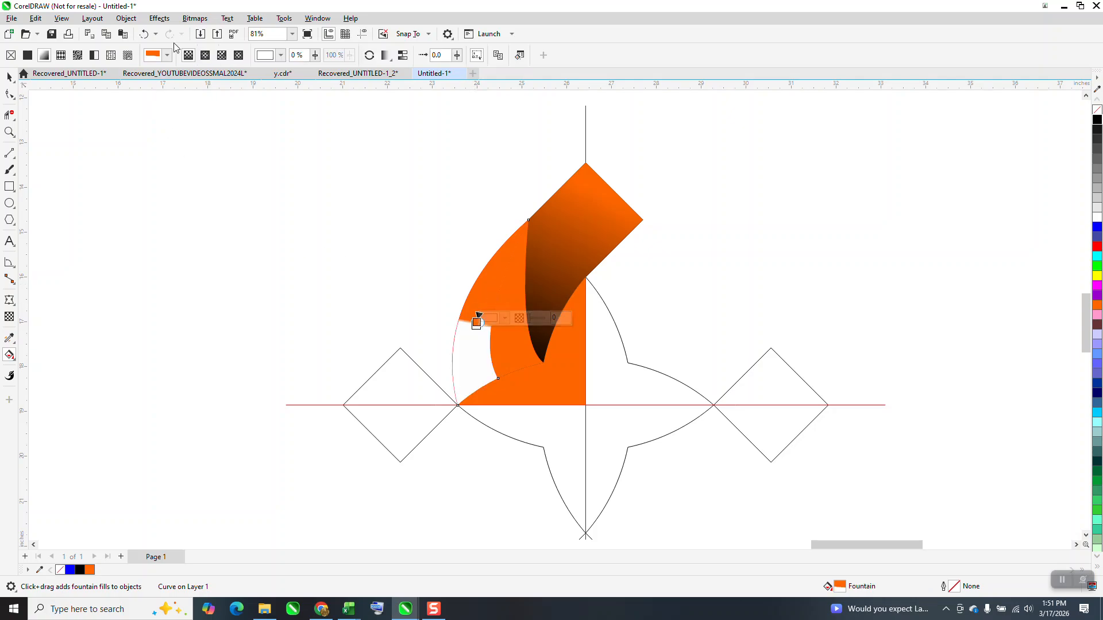
{"action": "left_click", "coordinate": [144, 34]}
{"action": "left_click_drag", "start_coordinate": [491, 270], "coordinate": [472, 406]}
{"action": "left_click_drag", "start_coordinate": [1097, 122], "coordinate": [470, 415]}
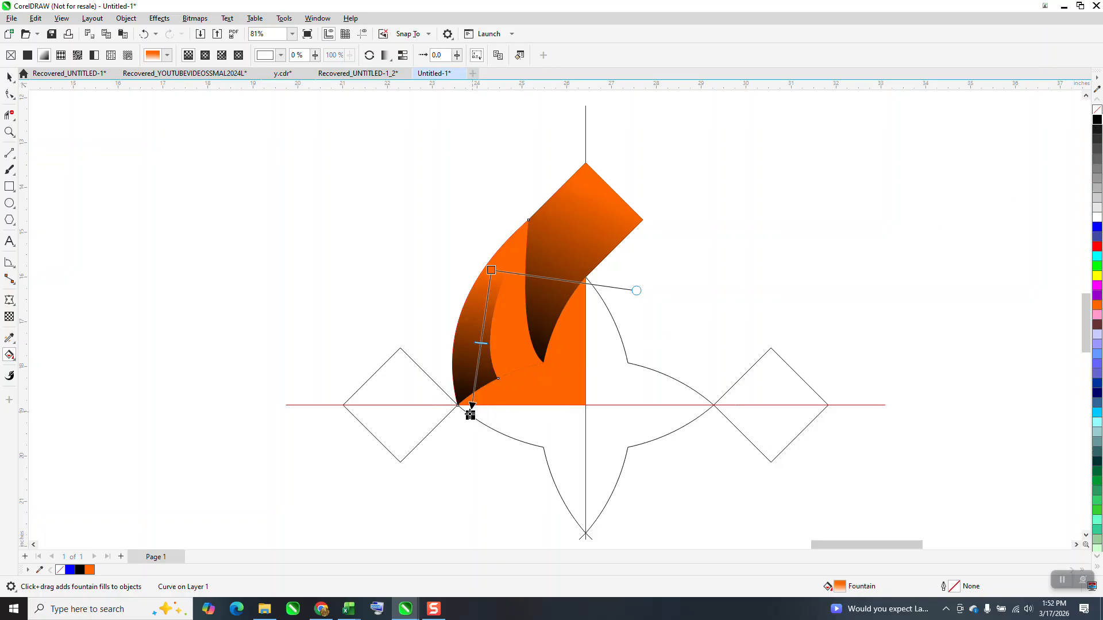
Step: Apply a linear fountain fill to the middle blade, from orange at its lower part to black at its upper tip
{"action": "left_click", "coordinate": [517, 341]}
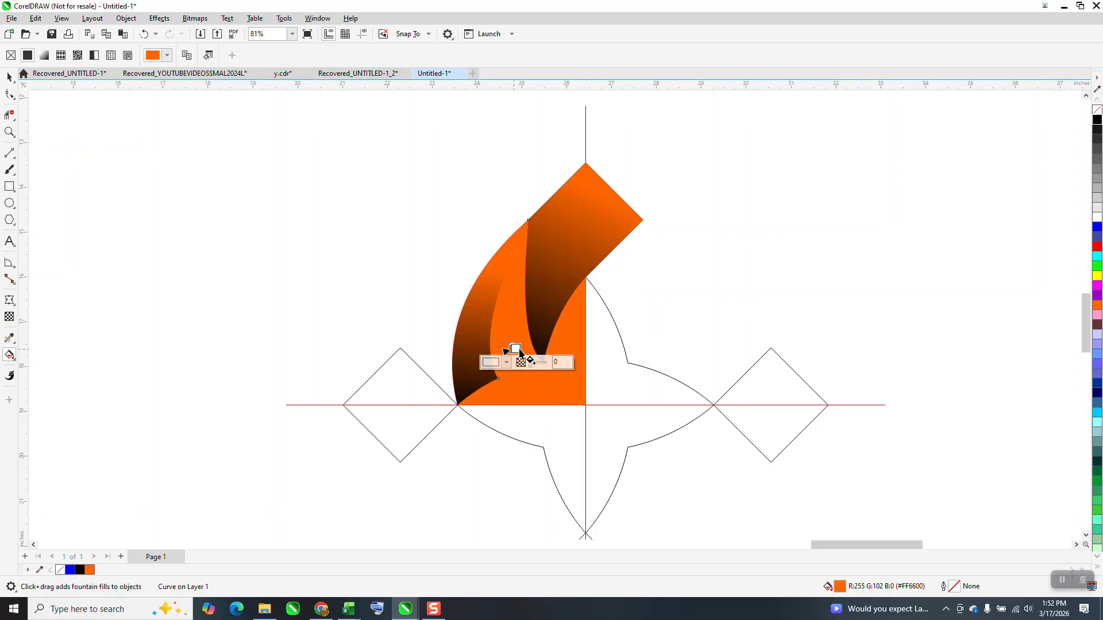
{"action": "left_click_drag", "start_coordinate": [514, 348], "coordinate": [518, 349]}
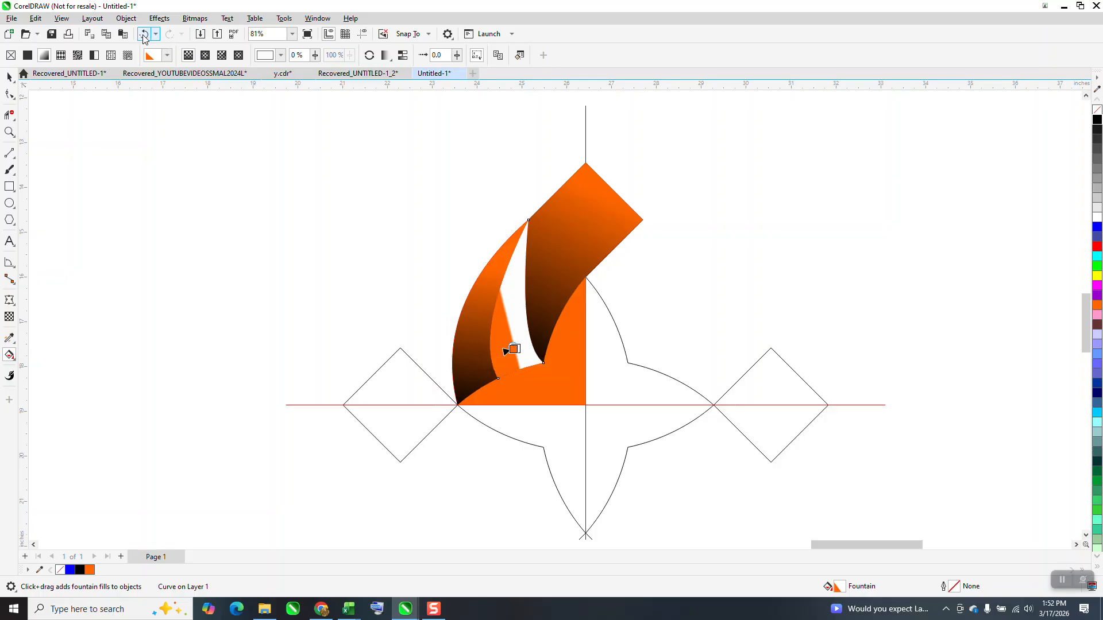
{"action": "key", "text": "ctrl+z"}
{"action": "left_click_drag", "start_coordinate": [516, 249], "coordinate": [515, 216]}
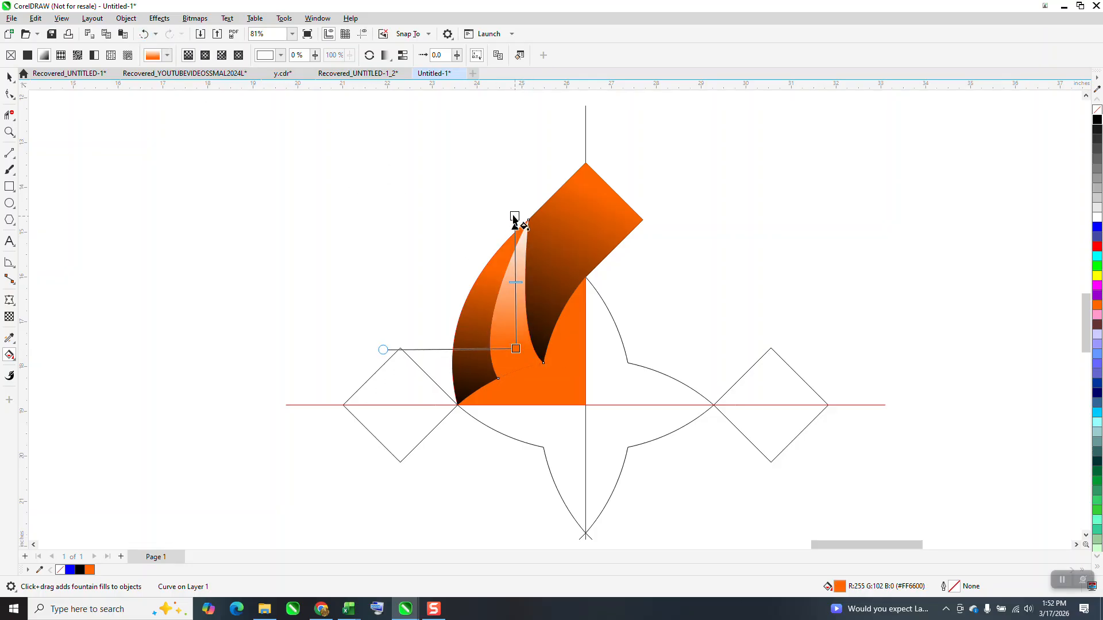
{"action": "left_click_drag", "start_coordinate": [1076, 129], "coordinate": [518, 171]}
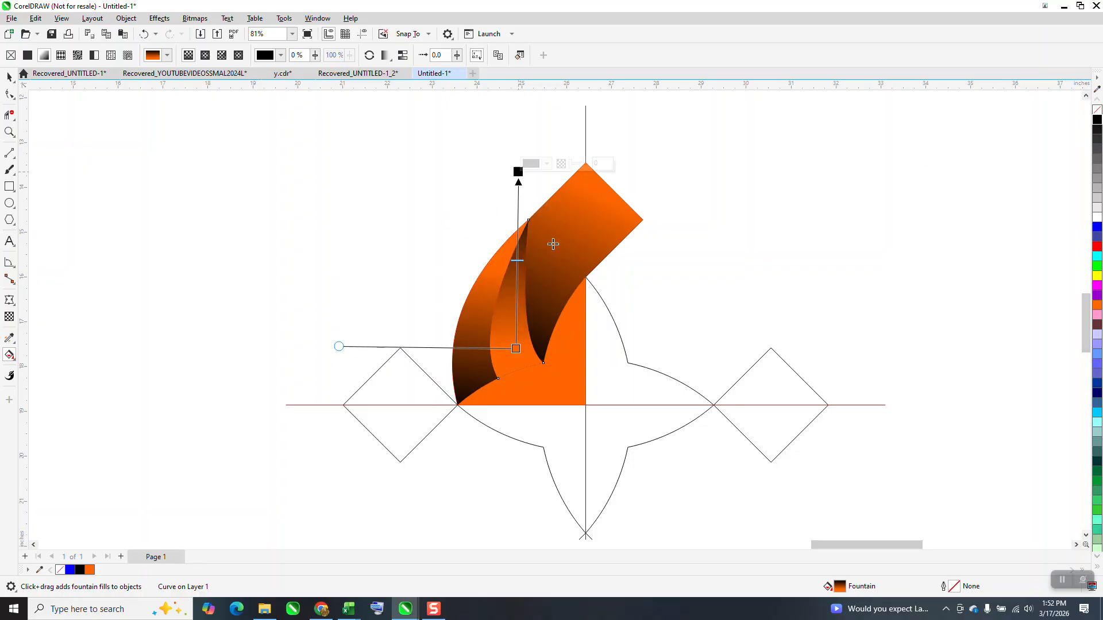
Step: Shorten the gradients of the diamond-tipped and outermost blades by moving their orange starts closer to the black ends
{"action": "left_click", "coordinate": [566, 265]}
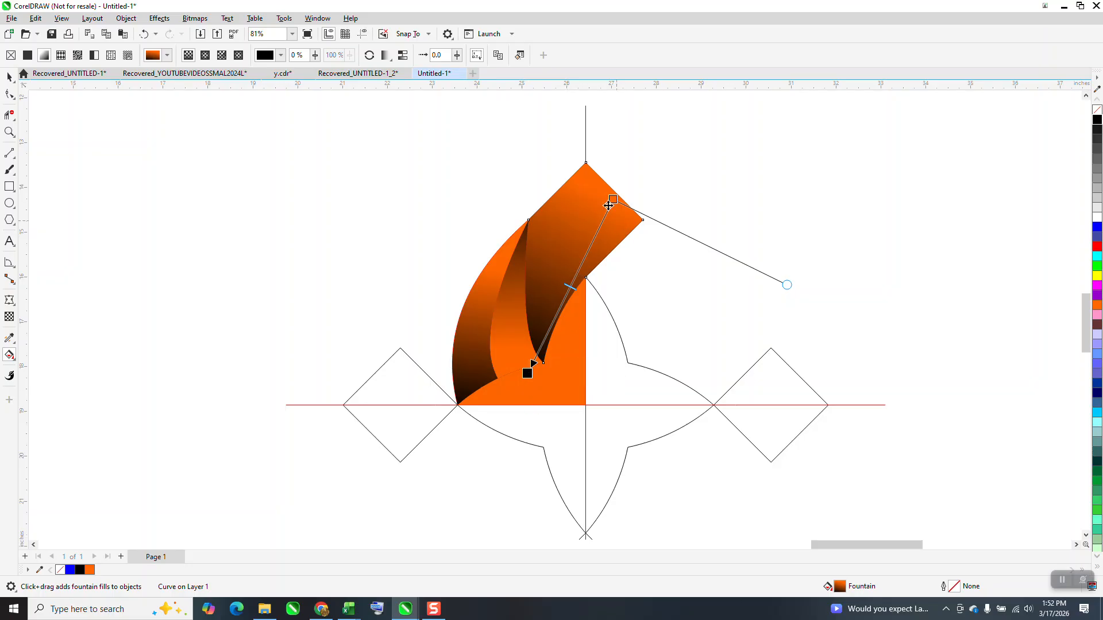
{"action": "left_click_drag", "start_coordinate": [613, 200], "coordinate": [563, 289]}
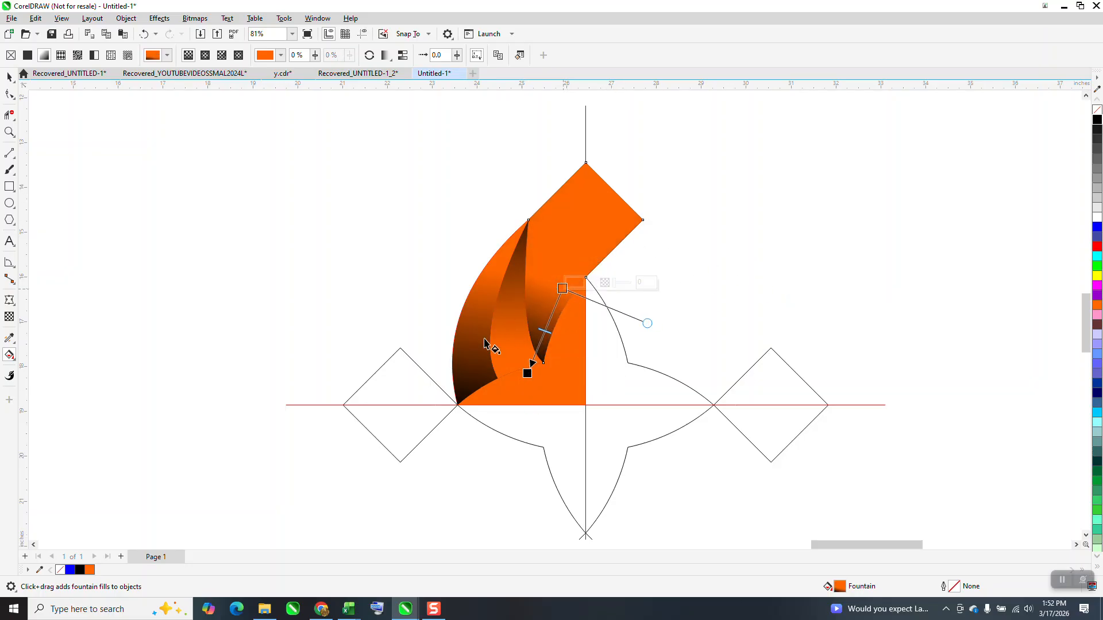
{"action": "left_click", "coordinate": [485, 343]}
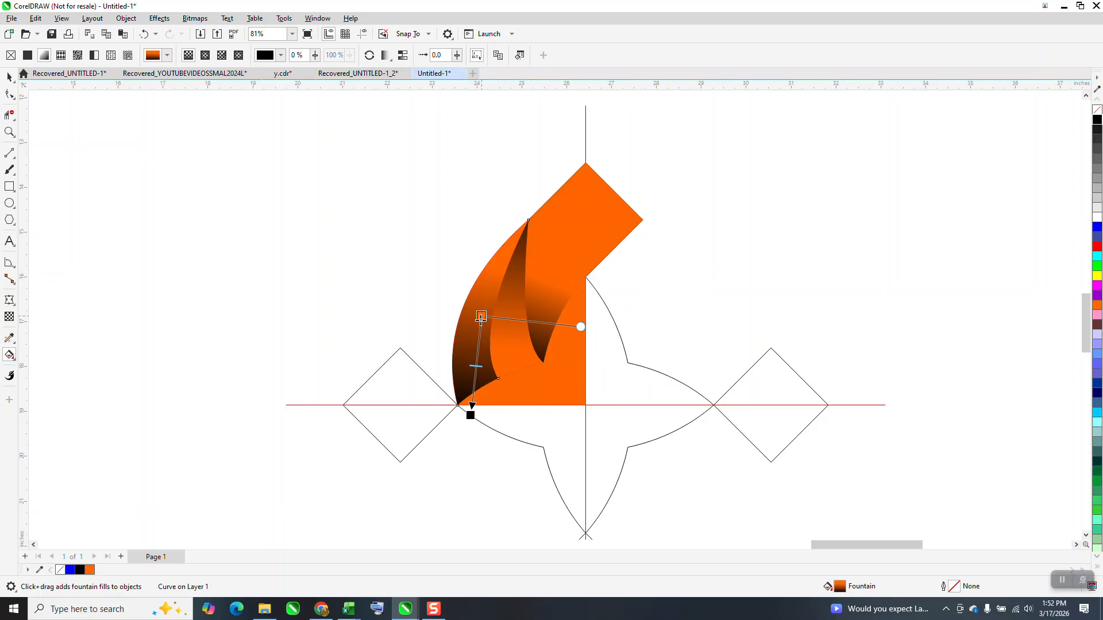
{"action": "key", "text": "space"}
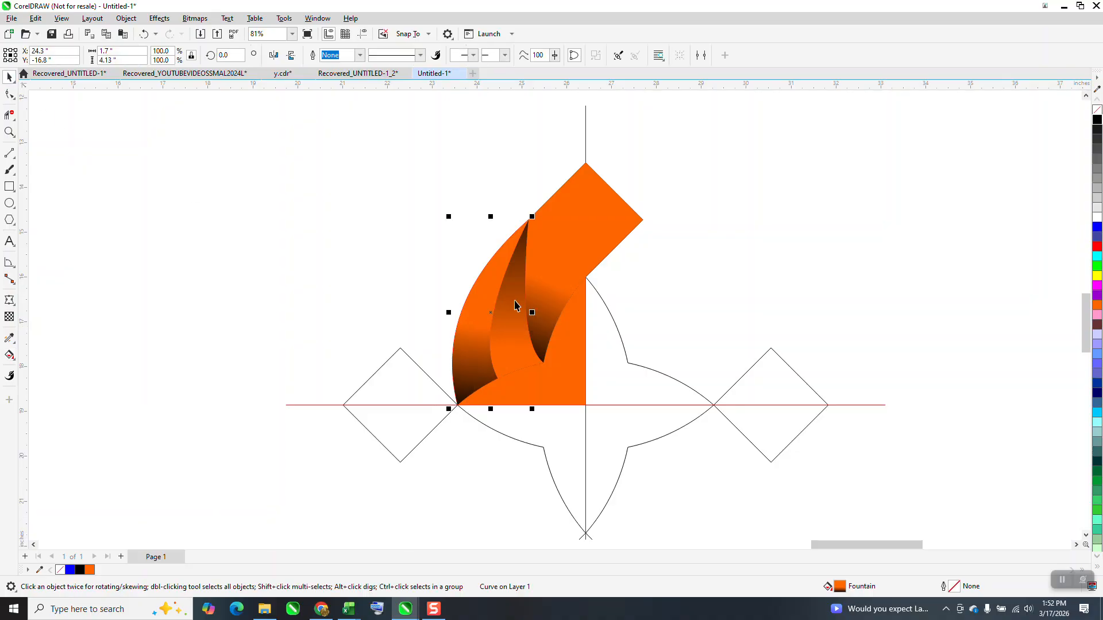
Step: Apply a diagonal linear fountain fill to the quarter-star piece, running from orange at the lower left to black at the upper right
{"action": "left_click", "coordinate": [551, 380]}
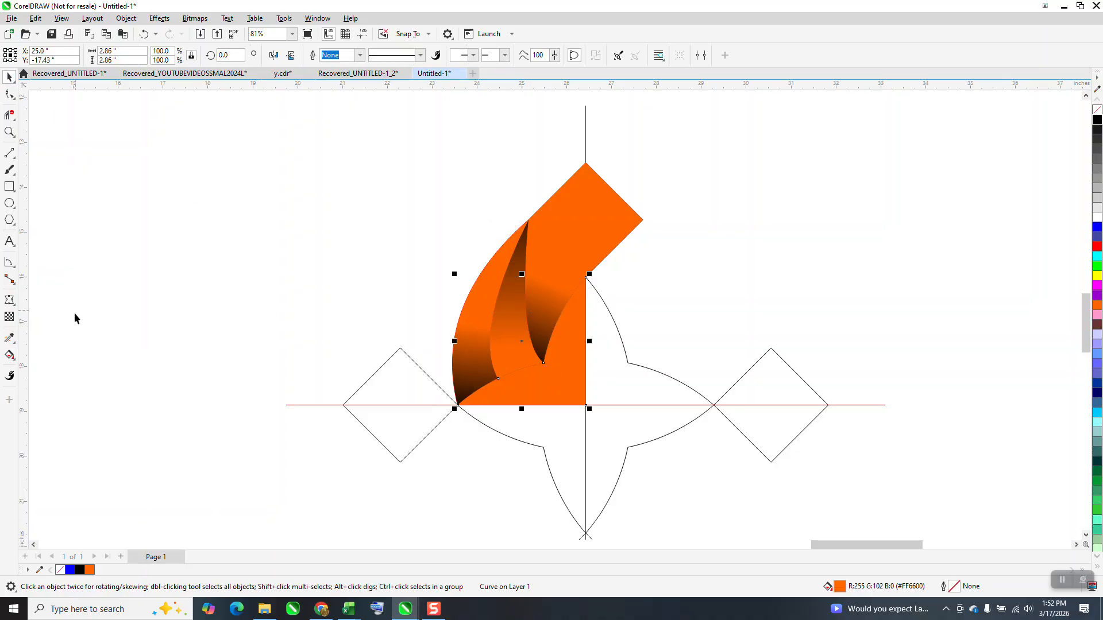
{"action": "left_click", "coordinate": [14, 359]}
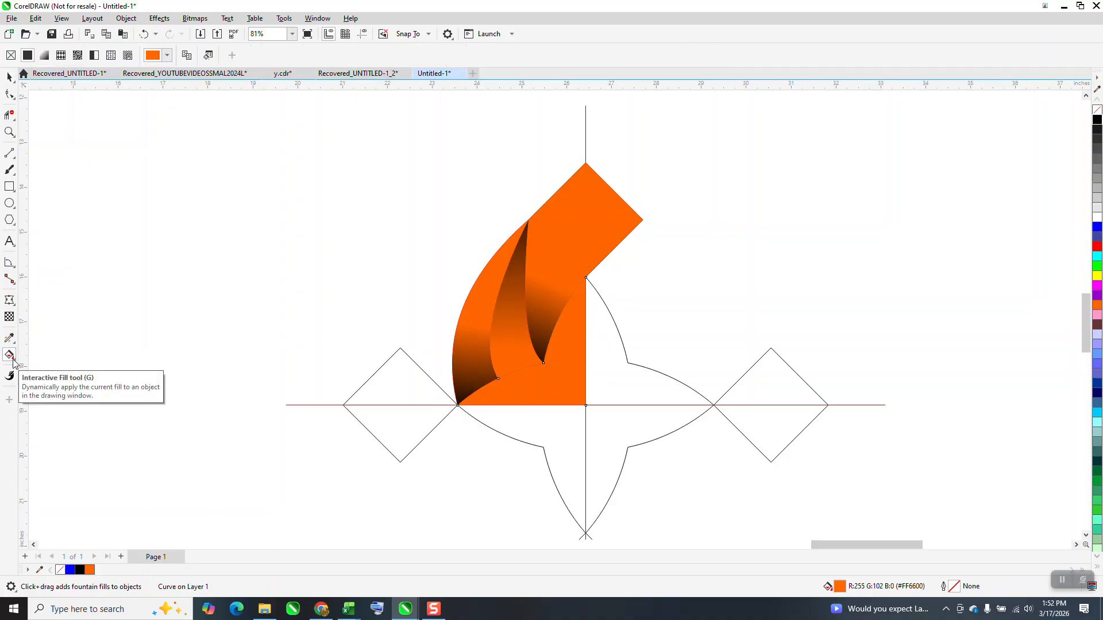
{"action": "left_click", "coordinate": [14, 361]}
{"action": "left_click", "coordinate": [58, 355]}
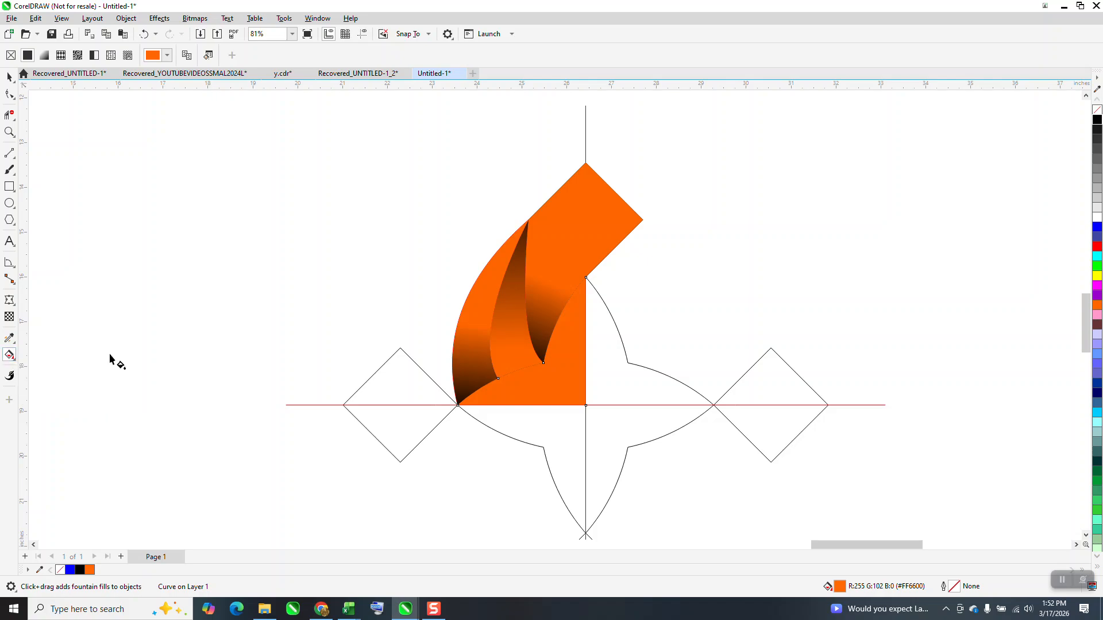
{"action": "left_click_drag", "start_coordinate": [521, 393], "coordinate": [616, 312]}
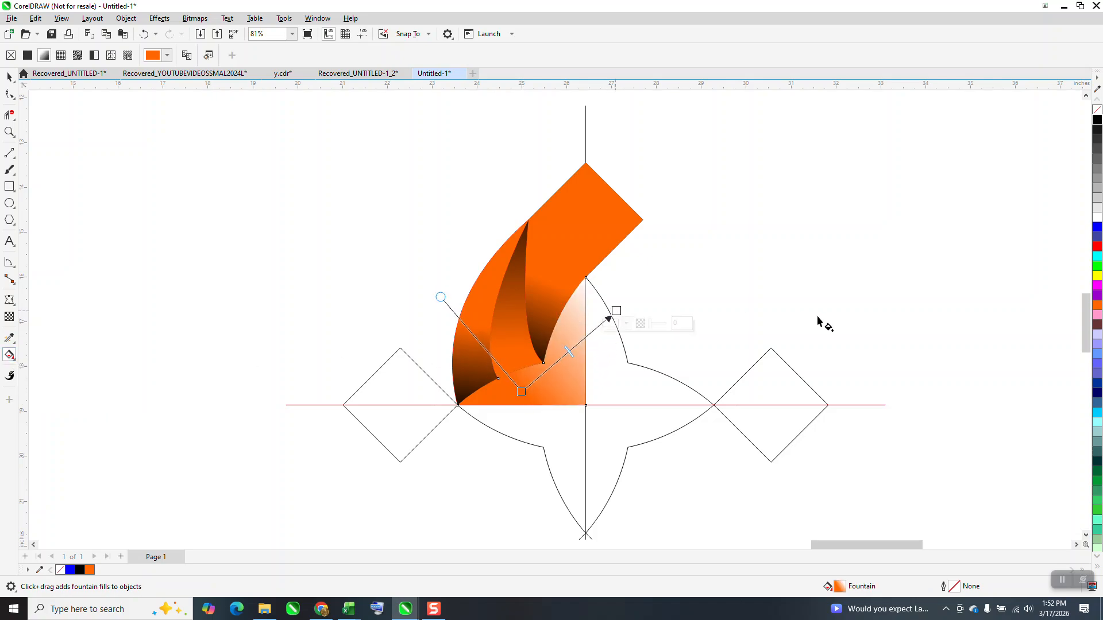
{"action": "left_click_drag", "start_coordinate": [1098, 121], "coordinate": [623, 311]}
{"action": "left_click", "coordinate": [620, 380]}
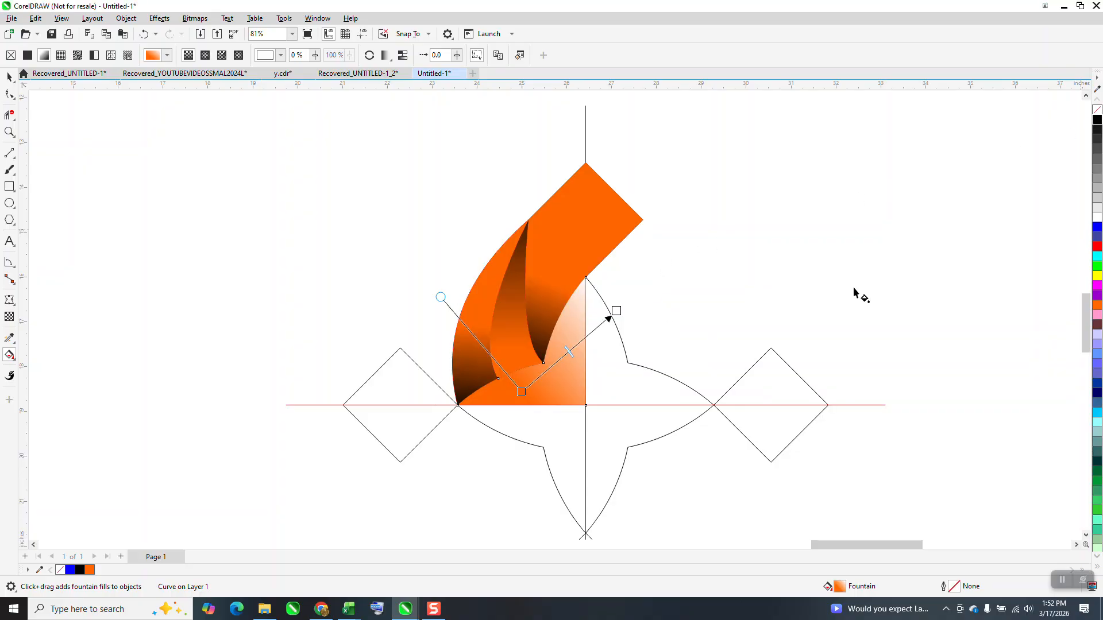
{"action": "left_click_drag", "start_coordinate": [1078, 127], "coordinate": [617, 312]}
Step: Make the quarter-star gradient's lower-left end black, add two orange stops in between and move that end slightly inward
{"action": "left_click_drag", "start_coordinate": [1098, 121], "coordinate": [482, 434]}
{"action": "left_click_drag", "start_coordinate": [1098, 305], "coordinate": [579, 347]}
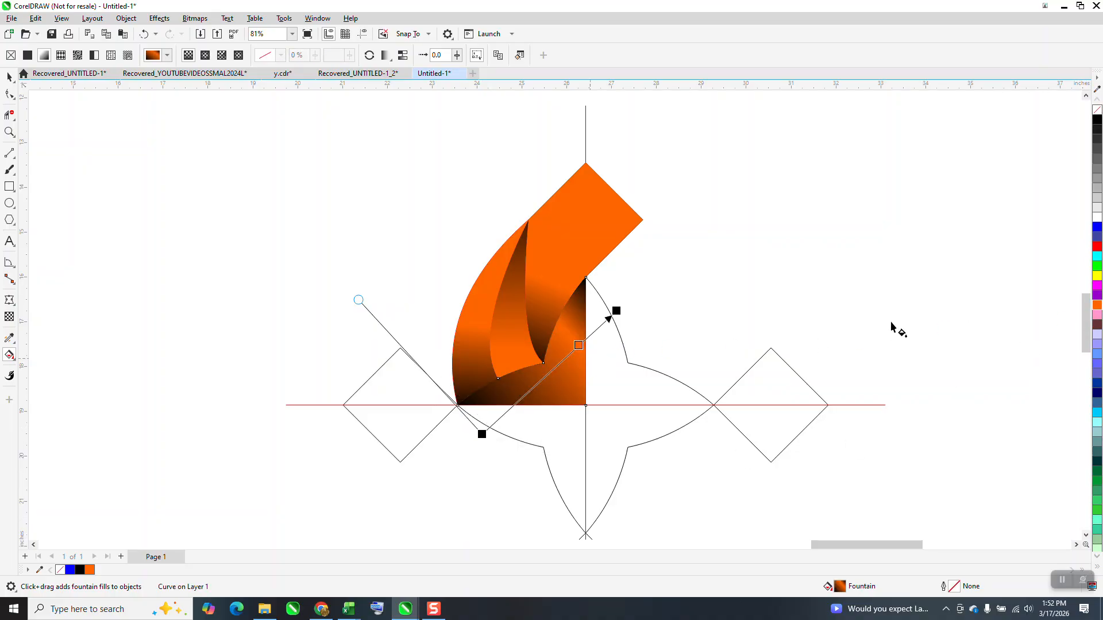
{"action": "left_click_drag", "start_coordinate": [625, 392], "coordinate": [525, 395]}
{"action": "left_click_drag", "start_coordinate": [482, 434], "coordinate": [502, 421]}
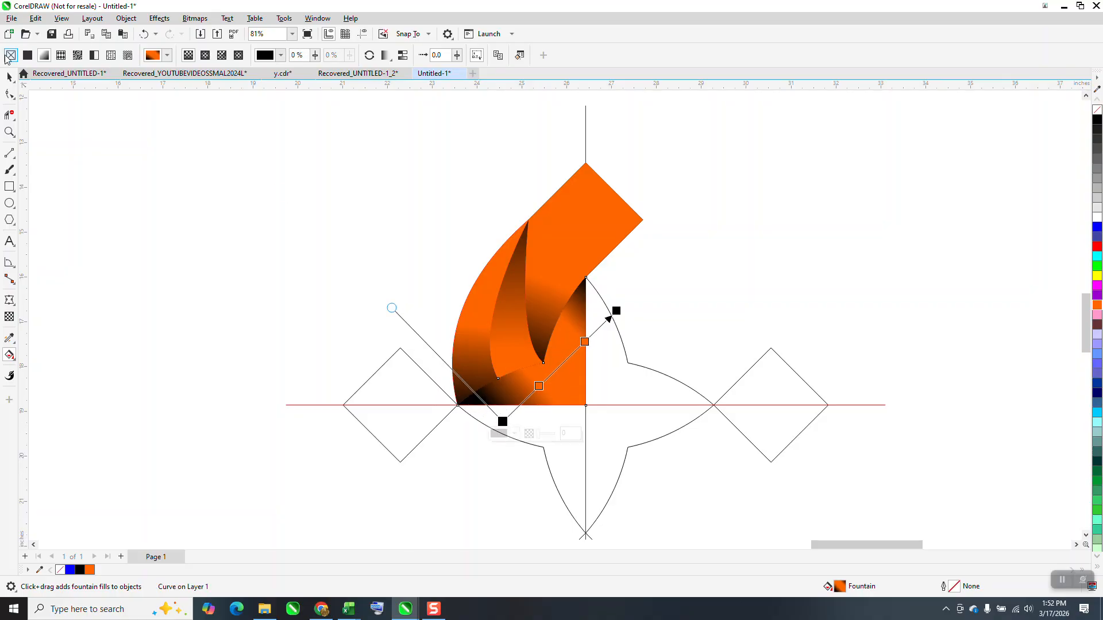
{"action": "left_click", "coordinate": [10, 76]}
Step: Set the nudge distance to 10 inches and nudge the outlined star group 20 inches left, away from the filled pieces
{"action": "scroll", "coordinate": [390, 172], "scroll_direction": "down", "scroll_amount": 2}
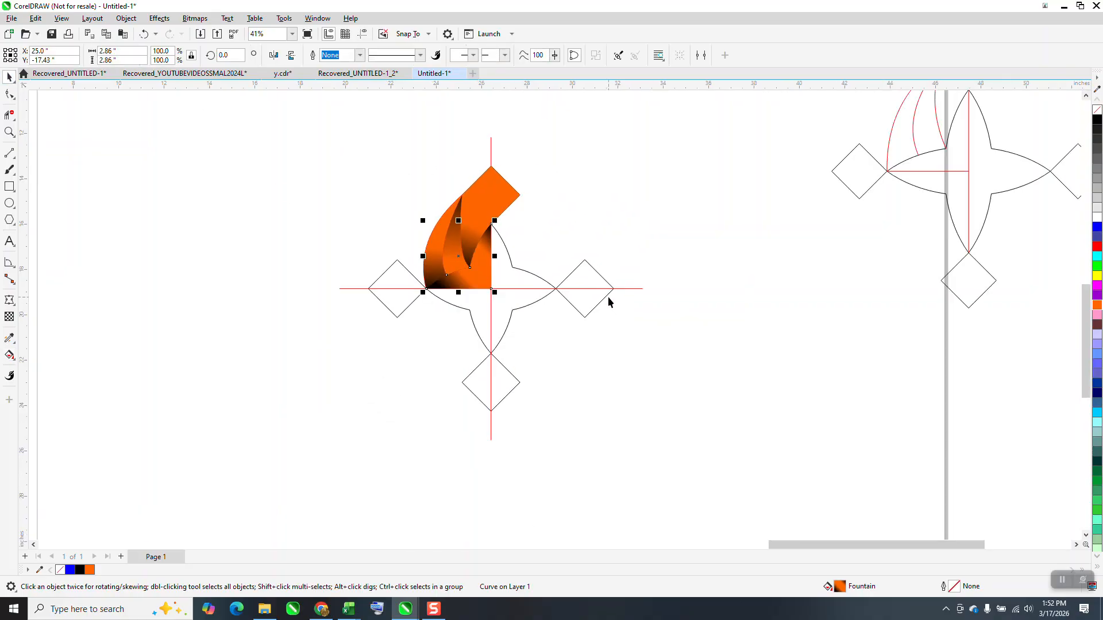
{"action": "left_click", "coordinate": [583, 158]}
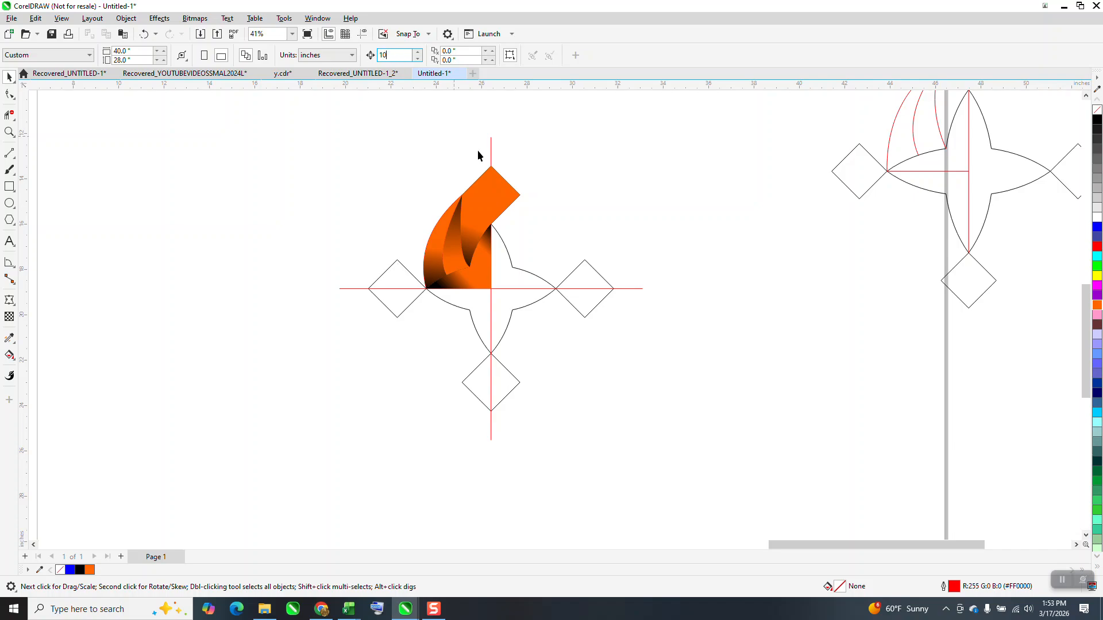
{"action": "left_click", "coordinate": [601, 289]}
{"action": "key", "text": "Left"}
{"action": "key", "text": "Left"}
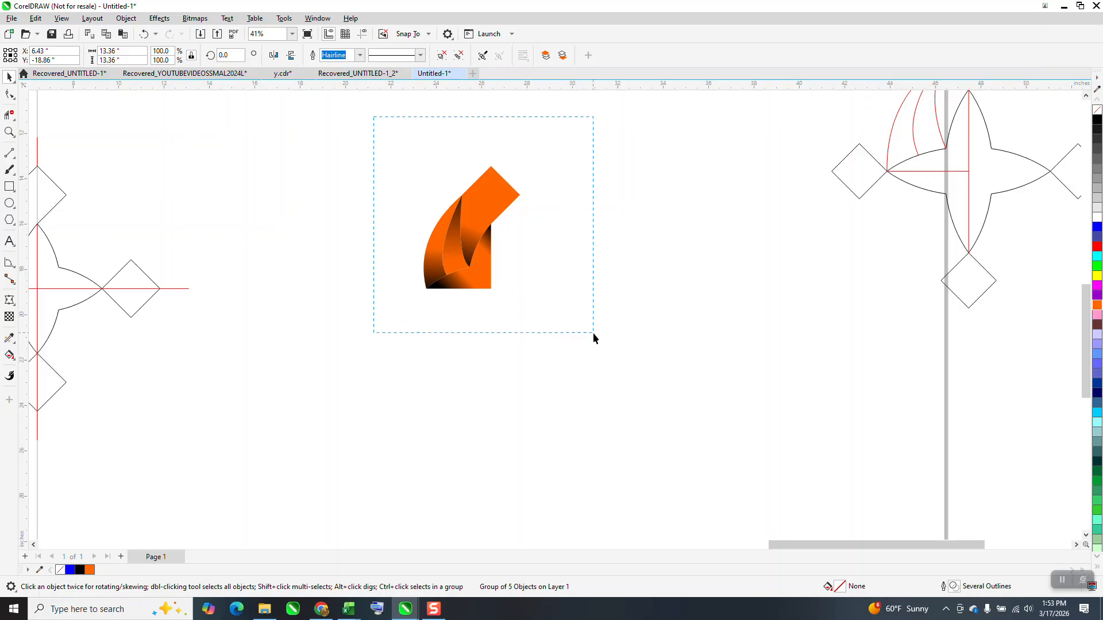
Step: Group the filled quarter-star pieces and make three copies successively rotated 90° about the quarter's inner corner to complete a pinwheel
{"action": "left_click_drag", "start_coordinate": [593, 333], "coordinate": [596, 339]}
{"action": "key", "text": "ctrl+g"}
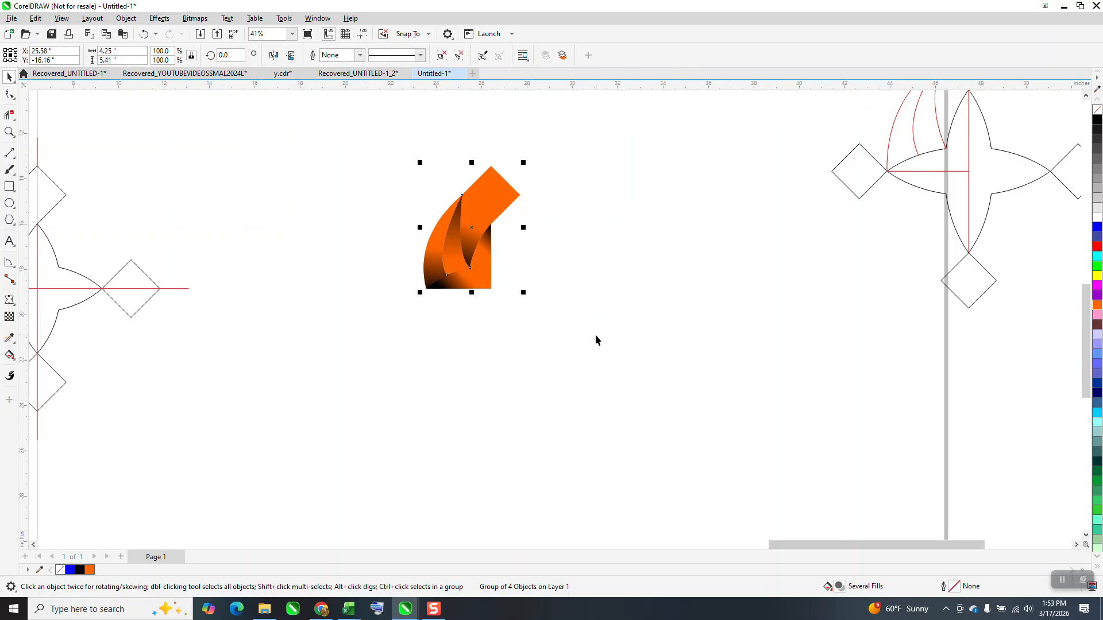
{"action": "left_click", "coordinate": [487, 275]}
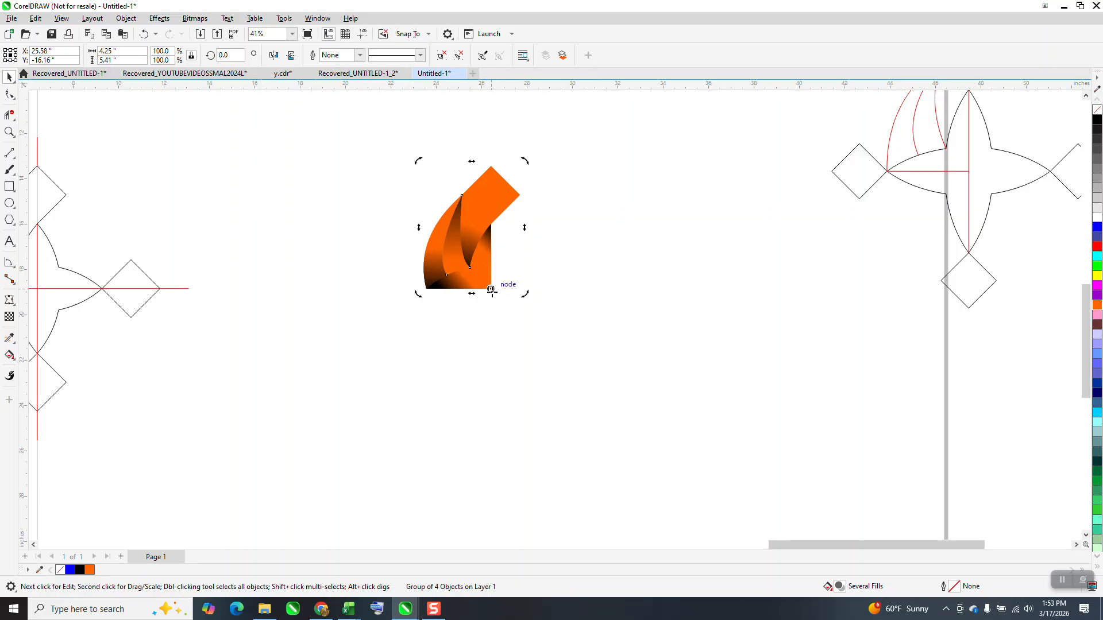
{"action": "left_click", "coordinate": [230, 53]}
{"action": "type", "text": "90"}
{"action": "key", "text": "Return"}
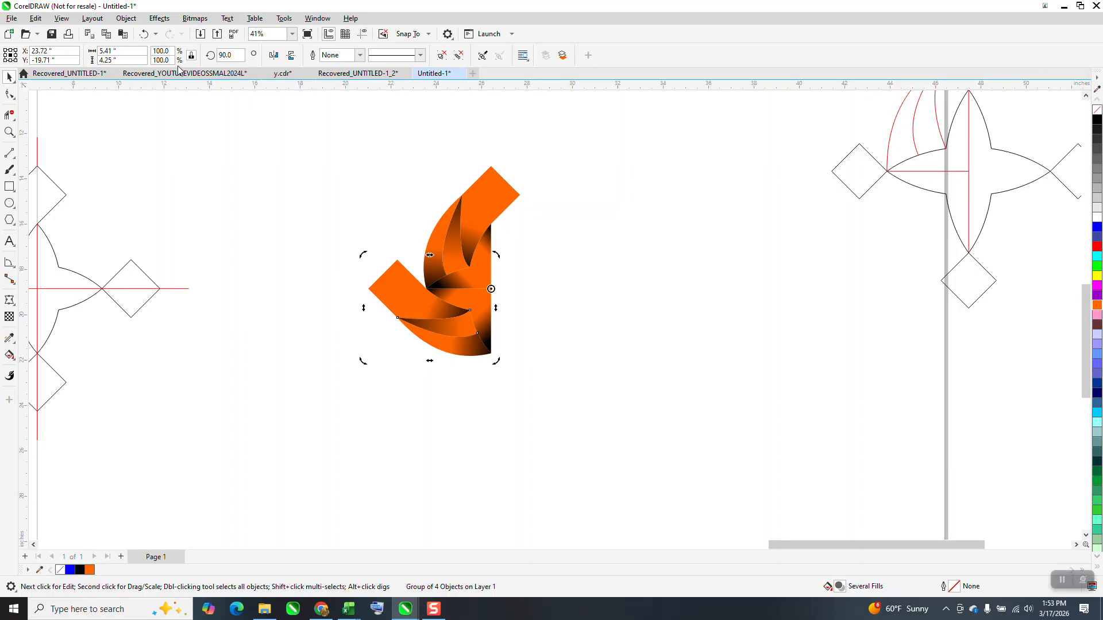
{"action": "key", "text": "ctrl+r"}
{"action": "key", "text": "ctrl+r"}
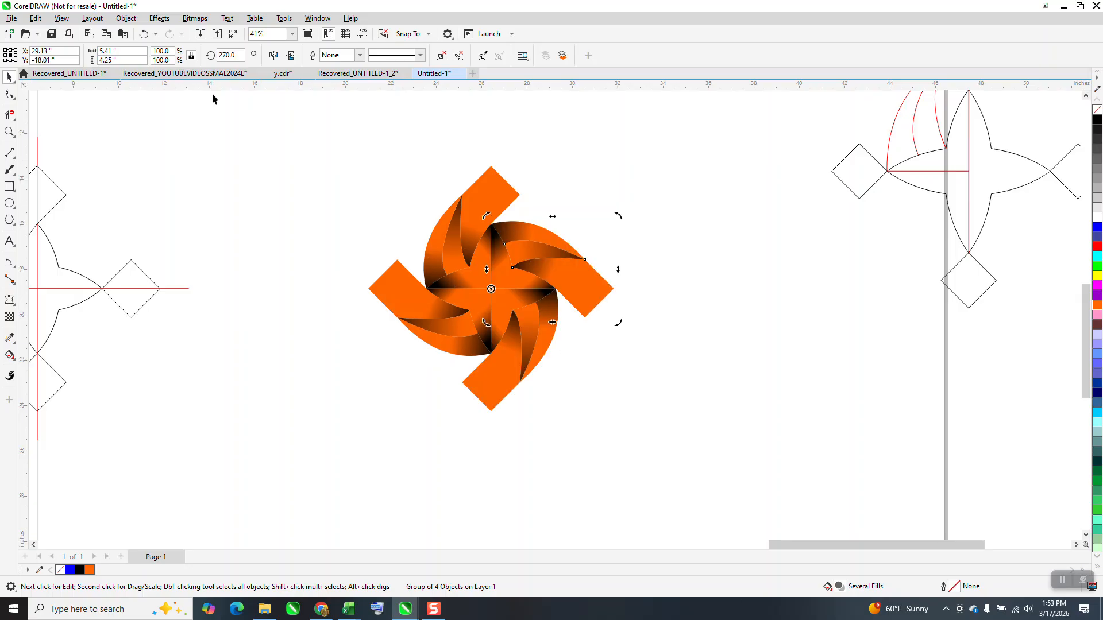
Step: Group the four filled quarters into one pinwheel motif
{"action": "scroll", "coordinate": [324, 205], "scroll_direction": "down", "scroll_amount": 1}
{"action": "left_click", "coordinate": [329, 198]}
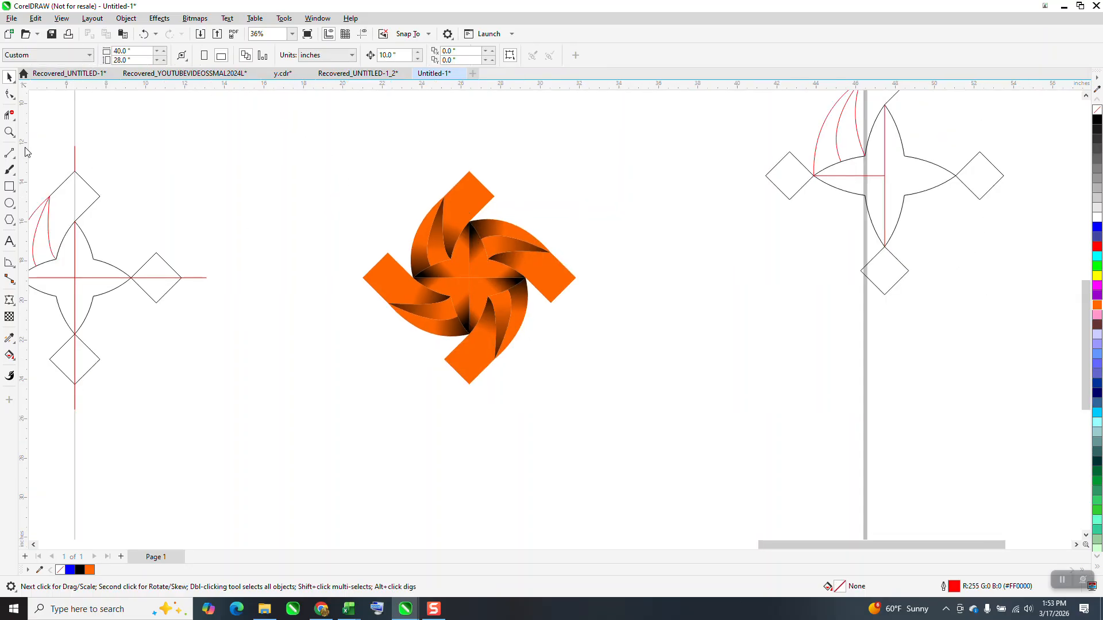
{"action": "left_click", "coordinate": [5, 132]}
{"action": "left_click_drag", "start_coordinate": [635, 395], "coordinate": [637, 405]}
{"action": "scroll", "coordinate": [361, 268], "scroll_direction": "down", "scroll_amount": 5}
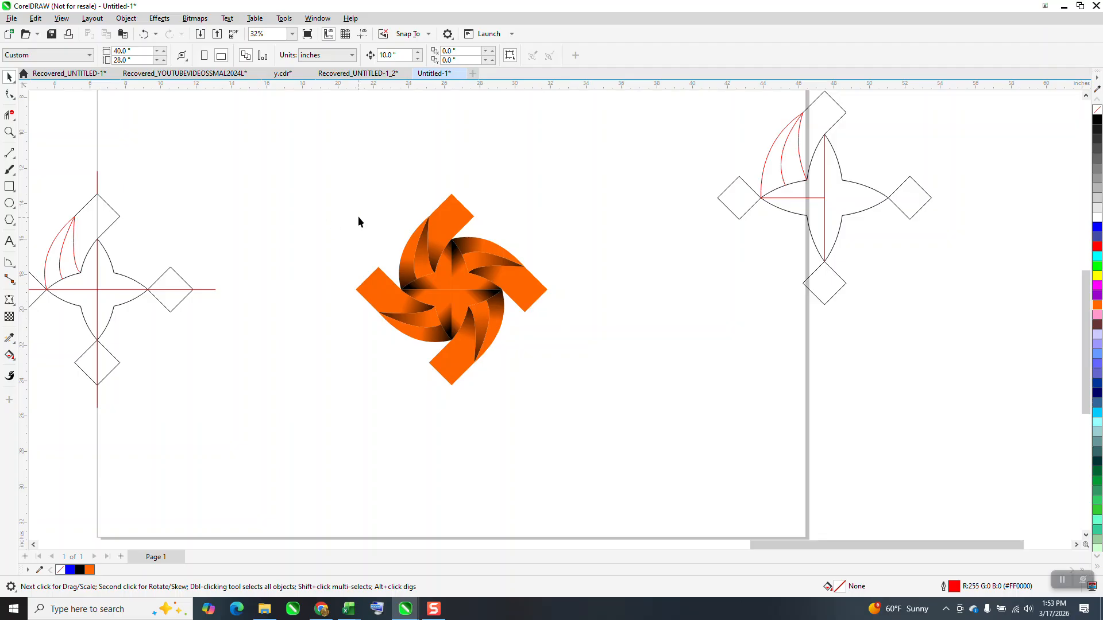
{"action": "left_click_drag", "start_coordinate": [300, 158], "coordinate": [588, 411]}
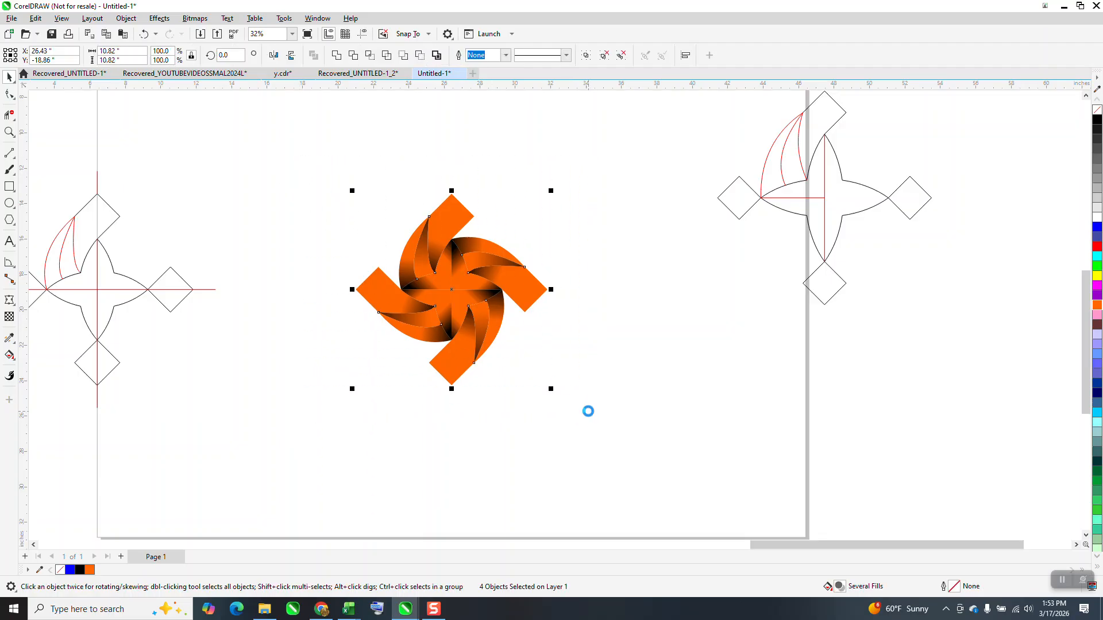
{"action": "key", "text": "ctrl+g"}
Step: Delete the spare outlined star at the page's right edge
{"action": "scroll", "coordinate": [494, 382], "scroll_direction": "down", "scroll_amount": 1}
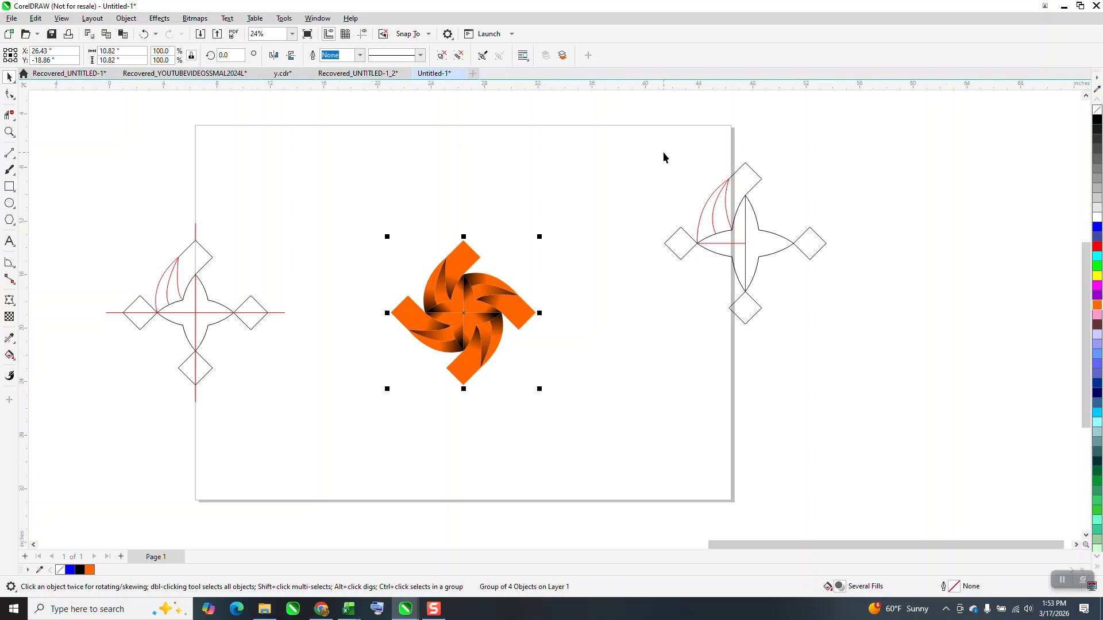
{"action": "left_click_drag", "start_coordinate": [866, 391], "coordinate": [864, 388]}
{"action": "key", "text": "Delete"}
Step: Scale the pinwheel to 50% and move it near the page's upper-left corner
{"action": "left_click", "coordinate": [485, 304]}
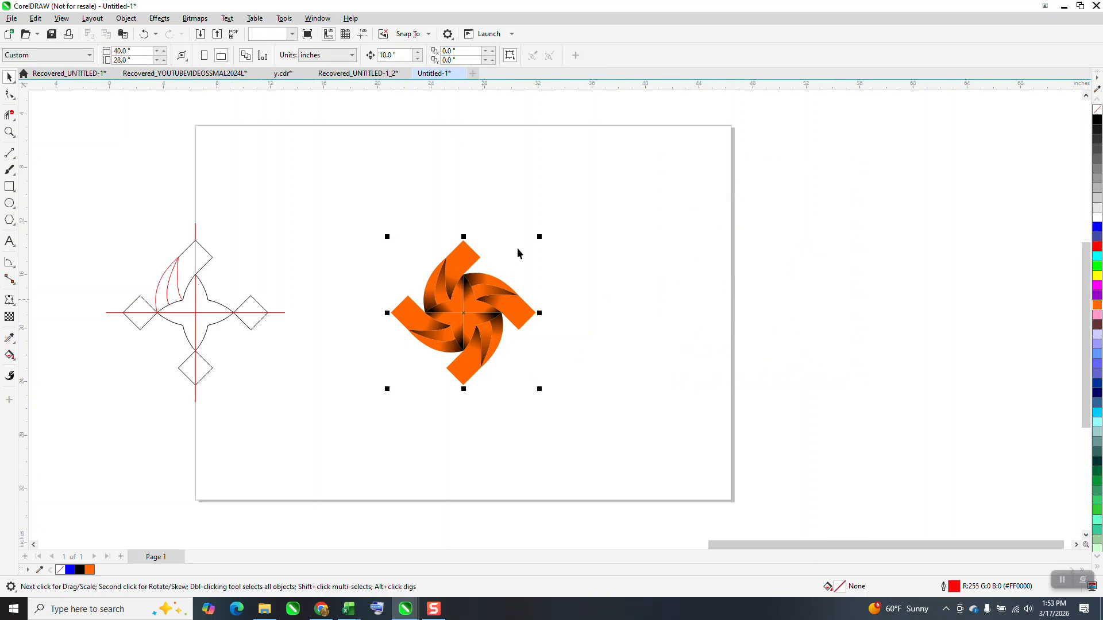
{"action": "left_click_drag", "start_coordinate": [539, 237], "coordinate": [322, 168]}
Step: Place a copy of the pinwheel to its right, snapped so its left arm end meets the original's right arm end
{"action": "left_click", "coordinate": [8, 133]}
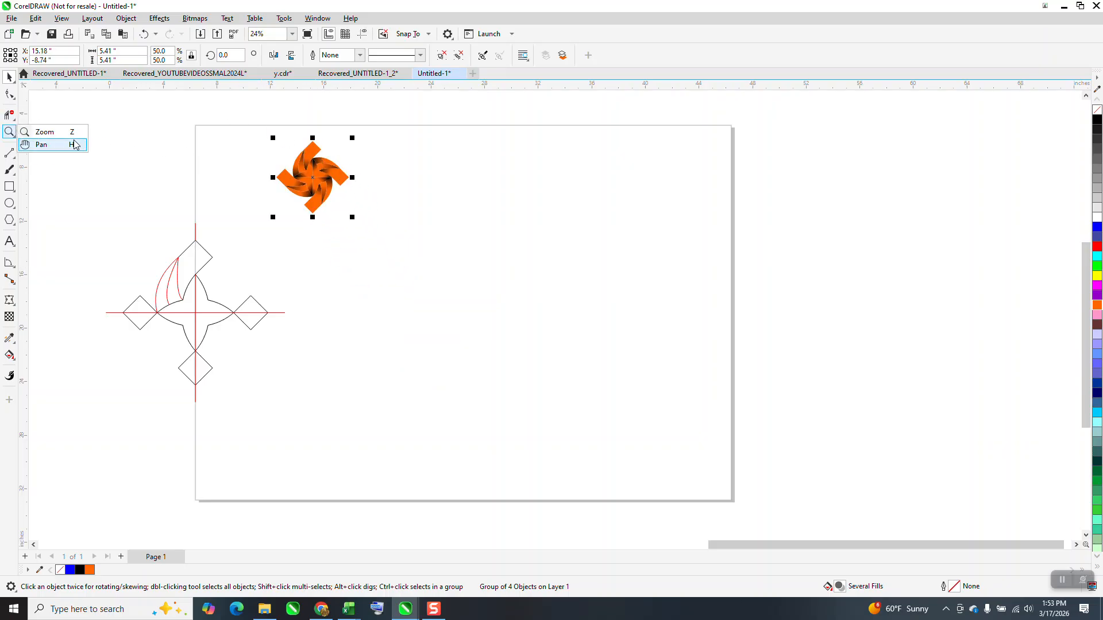
{"action": "left_click", "coordinate": [45, 132]}
{"action": "left_click_drag", "start_coordinate": [253, 116], "coordinate": [428, 229]}
{"action": "double_click", "coordinate": [8, 78]}
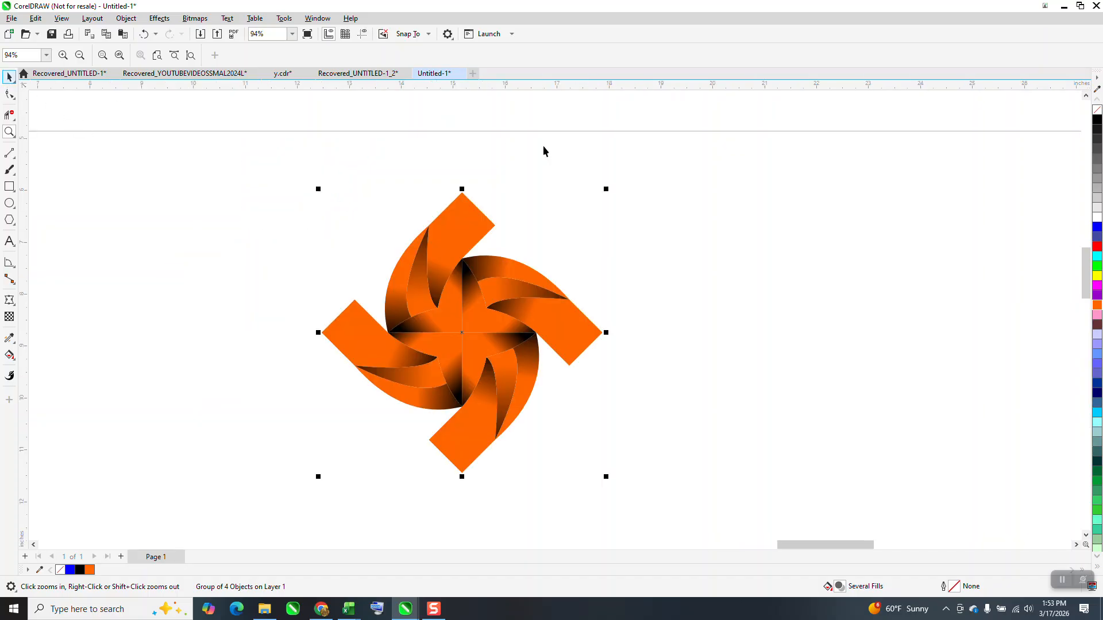
{"action": "left_click", "coordinate": [428, 34]}
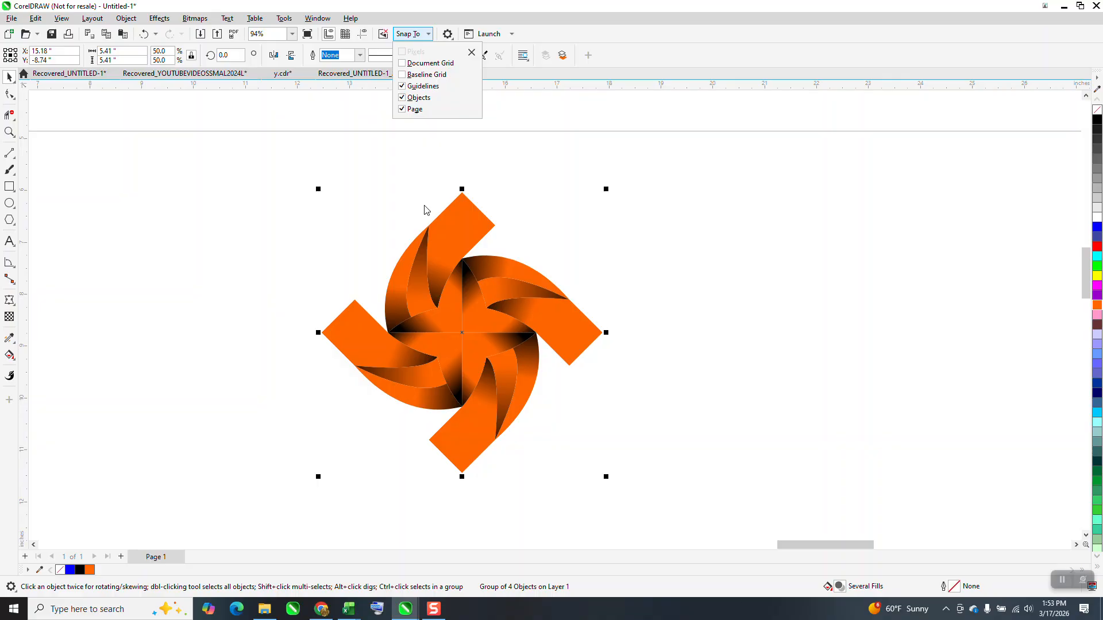
{"action": "left_click", "coordinate": [356, 306]}
{"action": "left_click_drag", "start_coordinate": [356, 303], "coordinate": [602, 341]}
{"action": "right_click", "coordinate": [602, 341]}
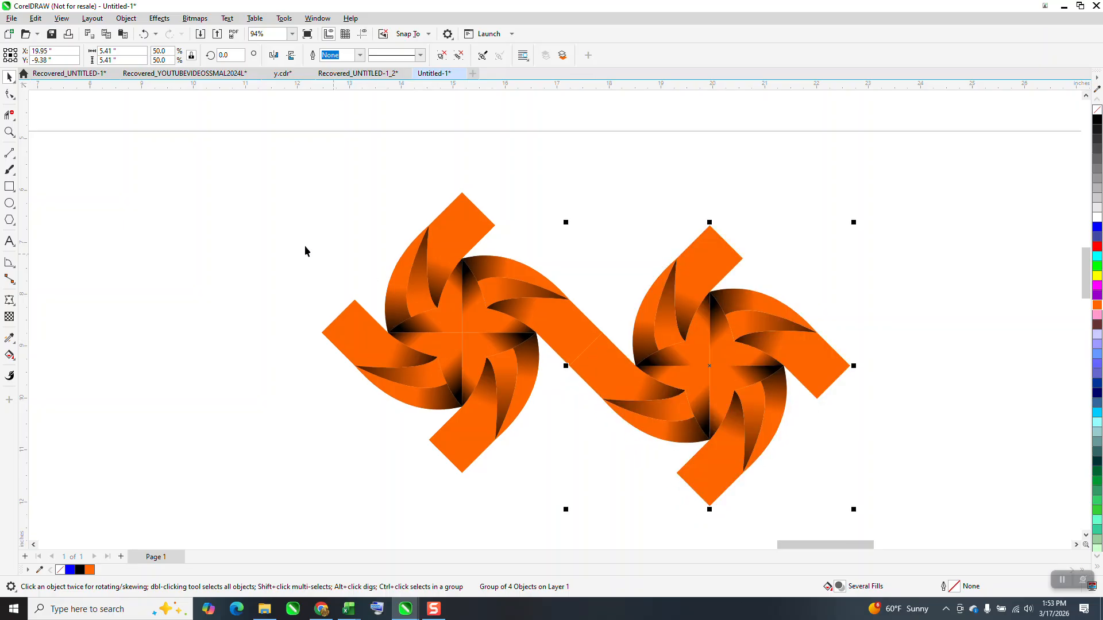
Step: Repeat the pinwheel copy three more times at the same offset and group the resulting row of five
{"action": "scroll", "coordinate": [264, 235], "scroll_direction": "down", "scroll_amount": 2}
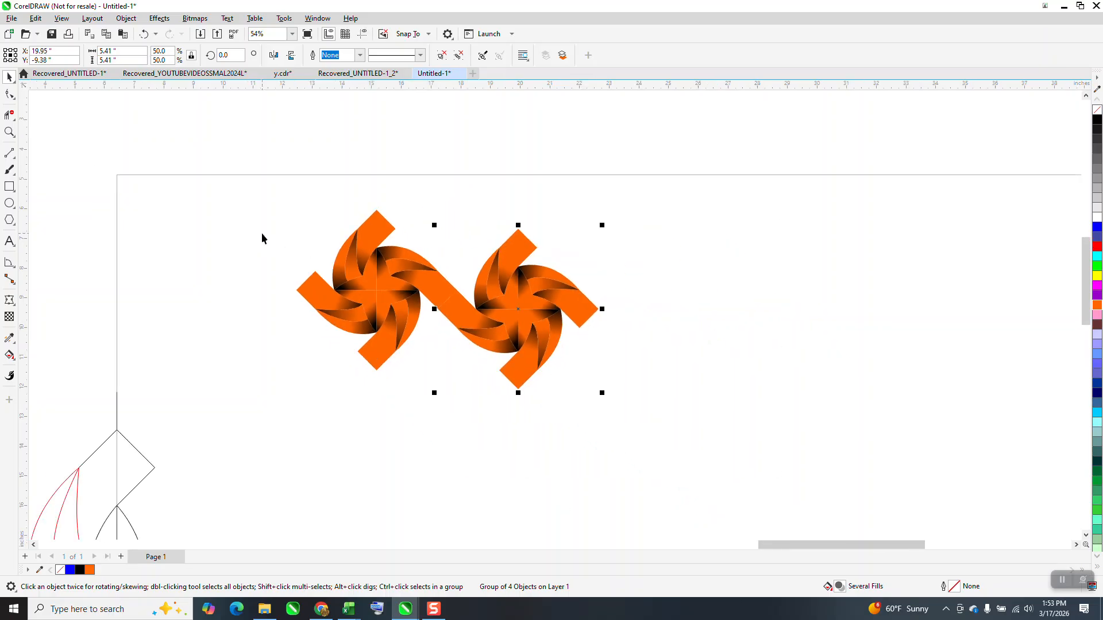
{"action": "key", "text": "ctrl+r"}
{"action": "key", "text": "ctrl+r"}
{"action": "key", "text": "ctrl+r"}
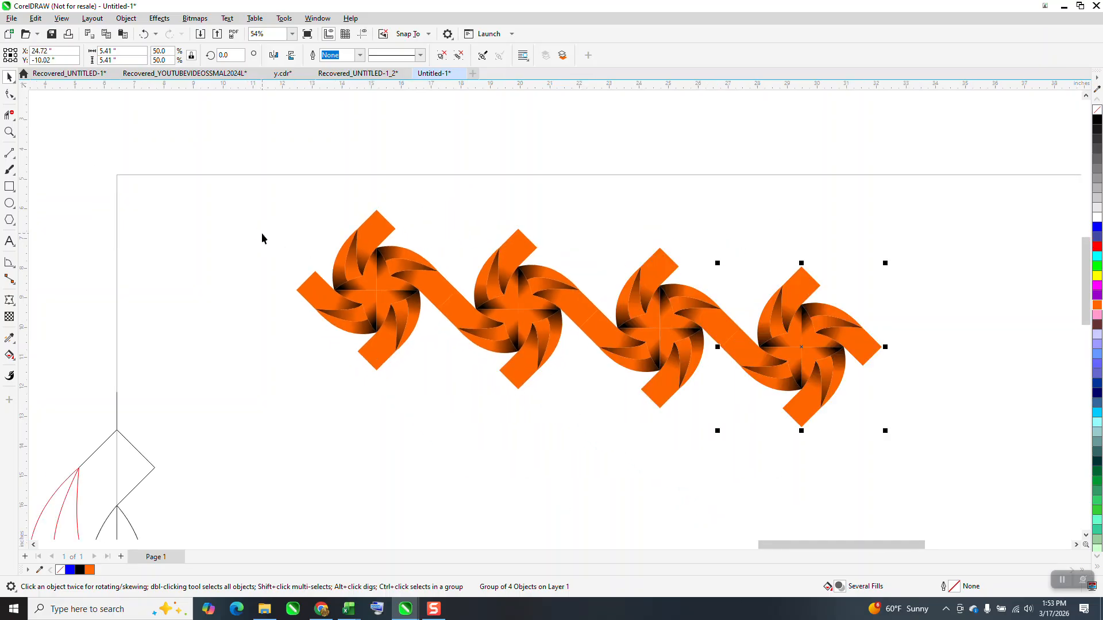
{"action": "scroll", "coordinate": [262, 235], "scroll_direction": "down", "scroll_amount": 1}
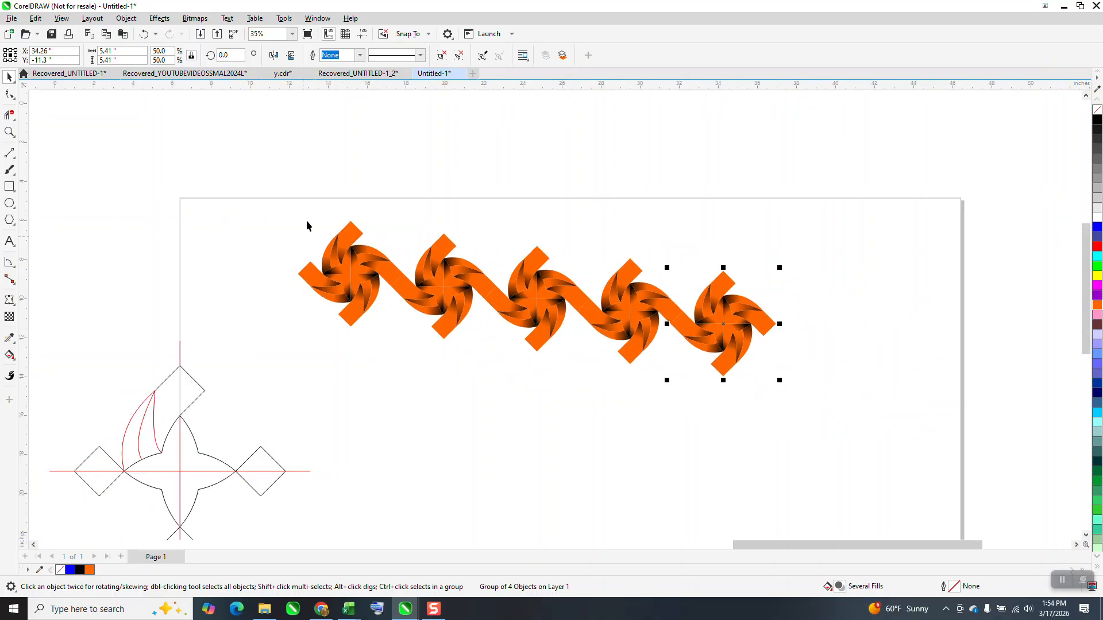
{"action": "left_click_drag", "start_coordinate": [280, 178], "coordinate": [881, 439]}
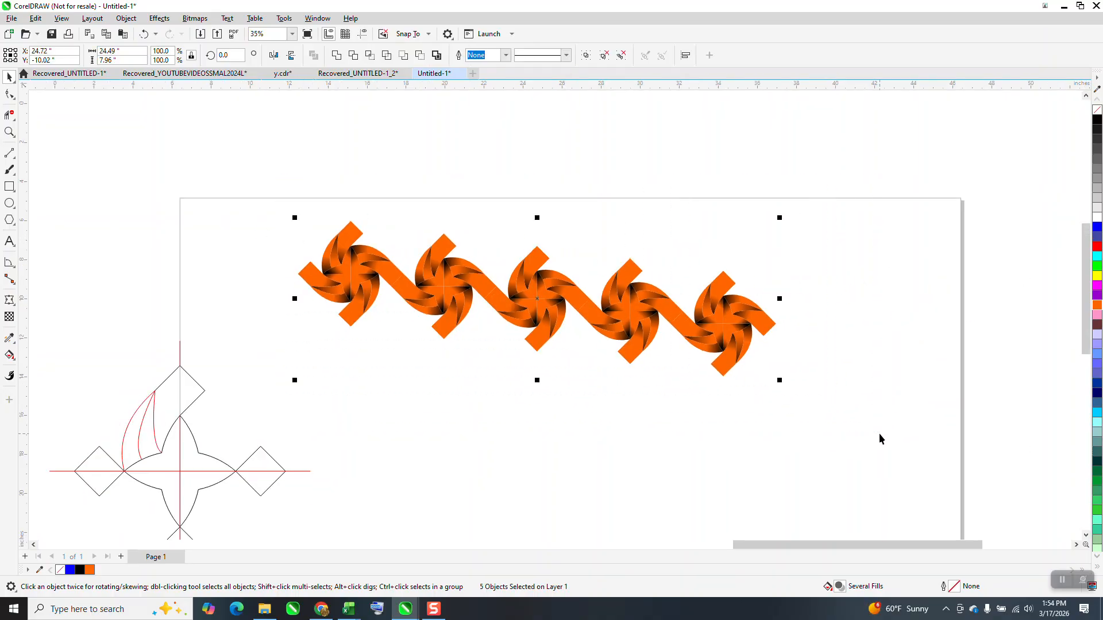
{"action": "key", "text": "ctrl+g"}
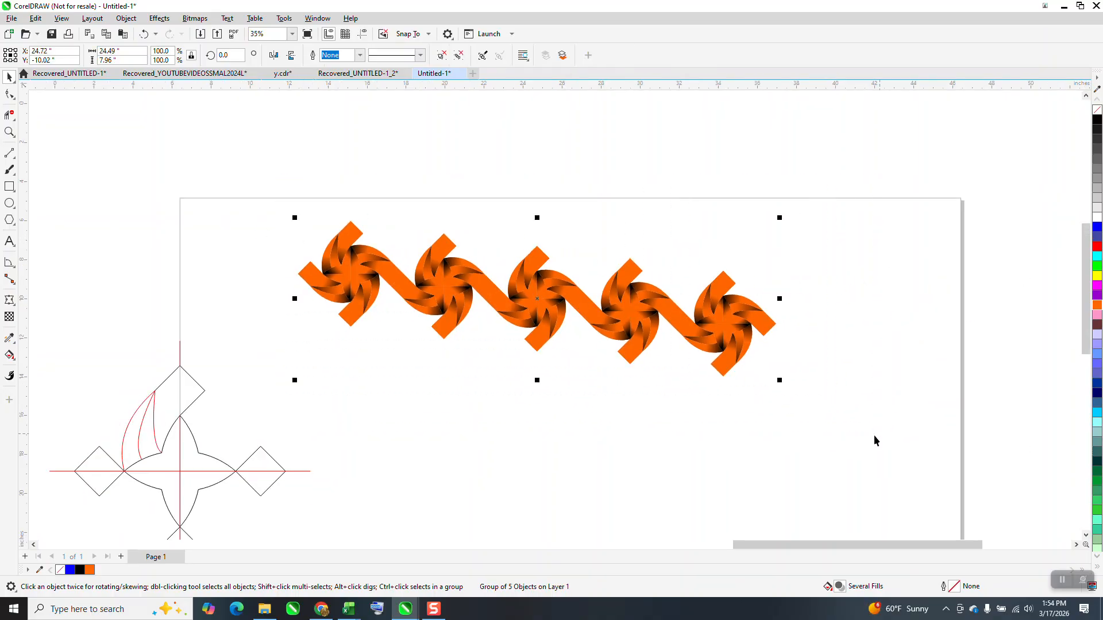
Step: Level the pinwheel row against a temporary horizontal guideline by rotating it 7.6° about the first pinwheel's top tip
{"action": "left_click", "coordinate": [513, 257]}
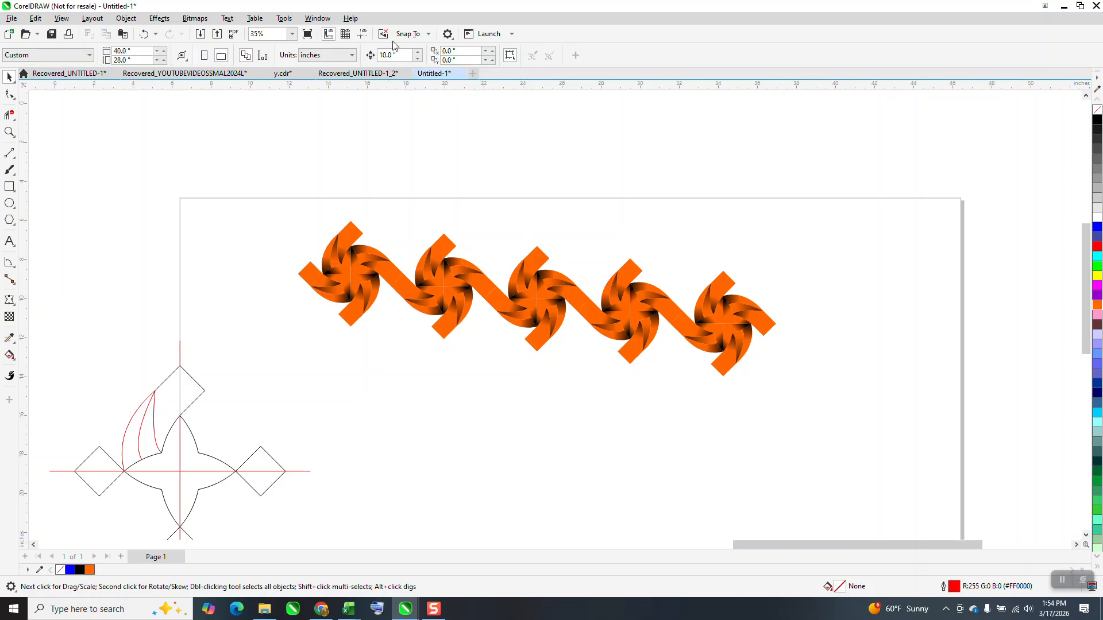
{"action": "left_click_drag", "start_coordinate": [380, 86], "coordinate": [350, 223]}
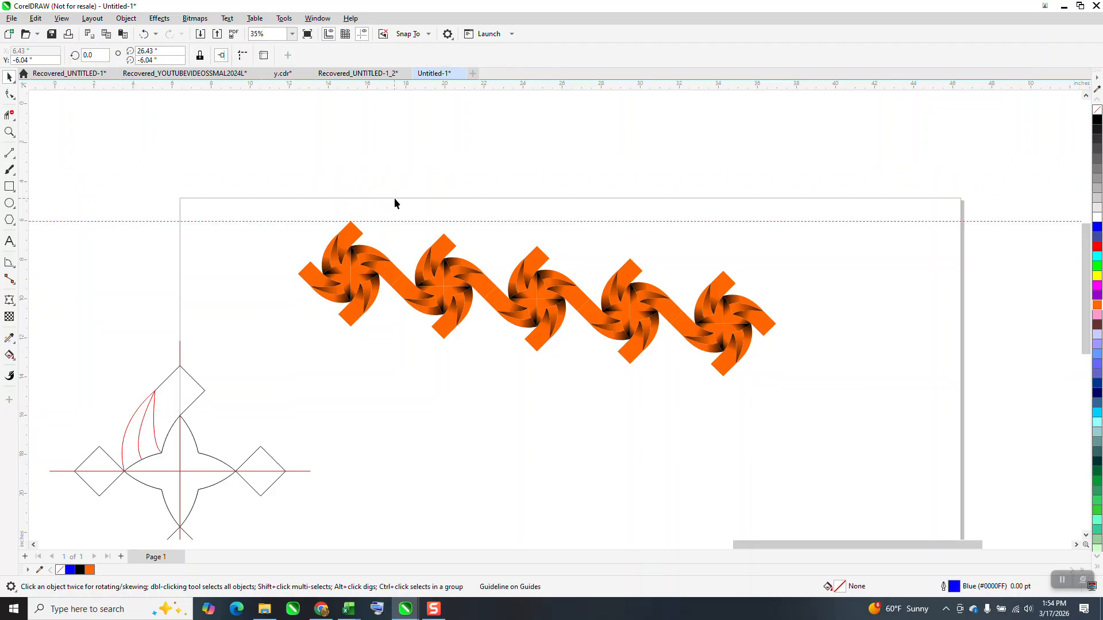
{"action": "left_click", "coordinate": [432, 289]}
{"action": "left_click", "coordinate": [438, 282]}
{"action": "left_click_drag", "start_coordinate": [538, 300], "coordinate": [482, 275]}
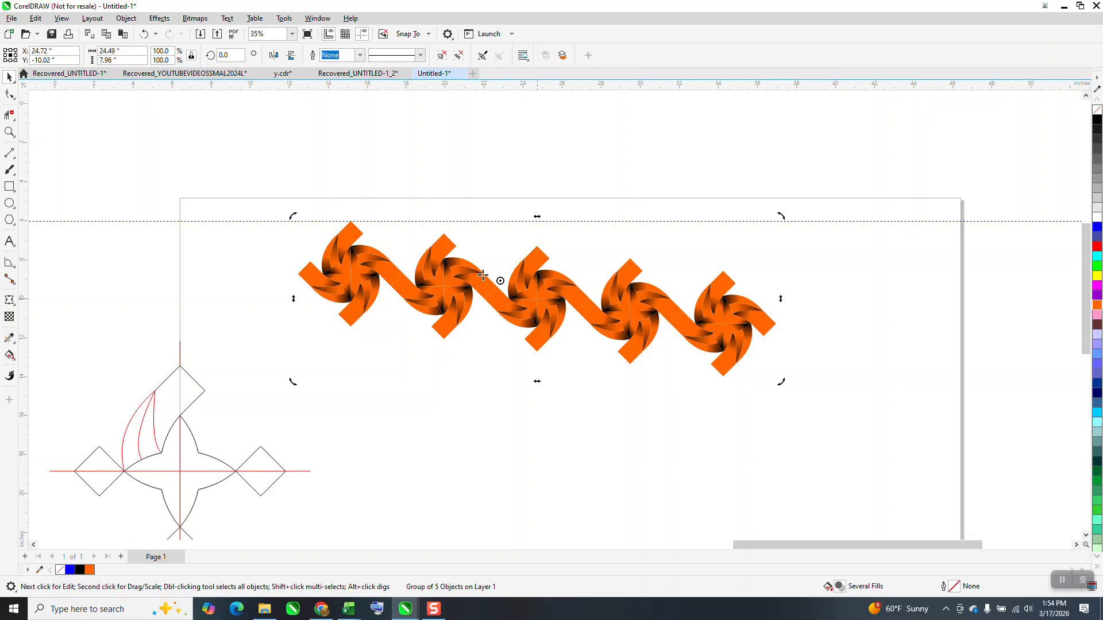
{"action": "left_click_drag", "start_coordinate": [380, 233], "coordinate": [351, 221]}
{"action": "left_click_drag", "start_coordinate": [783, 218], "coordinate": [773, 161]}
{"action": "left_click_drag", "start_coordinate": [535, 189], "coordinate": [534, 191]}
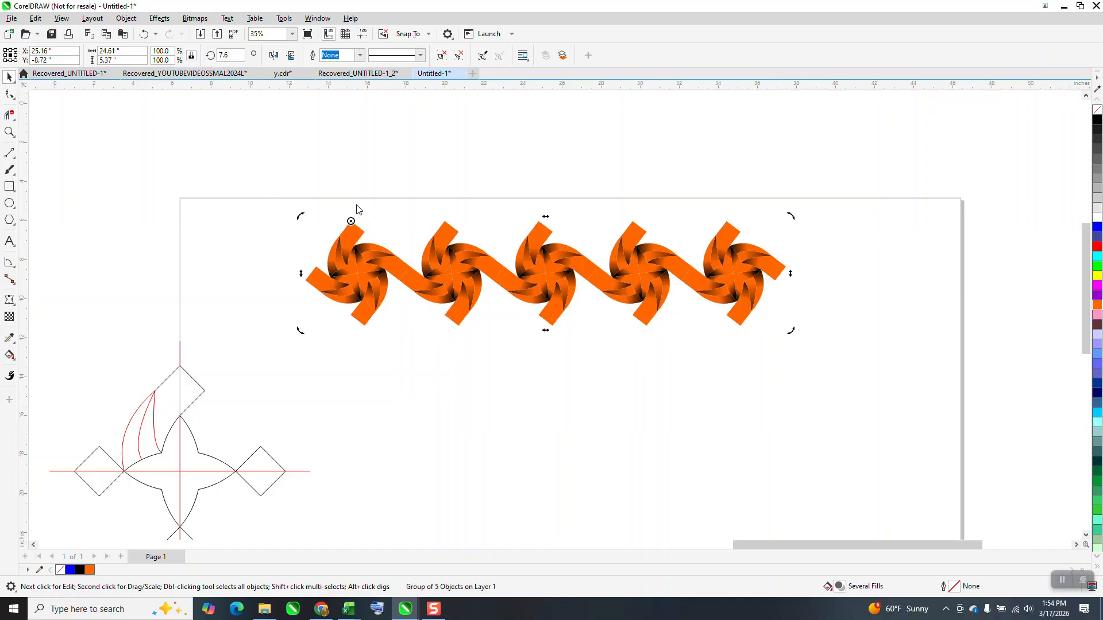
Step: Place a copy of the pinwheel row directly beneath it, snapped so its upper arm ends meet the first row's lower arm ends
{"action": "scroll", "coordinate": [356, 206], "scroll_direction": "down", "scroll_amount": 1}
{"action": "left_click_drag", "start_coordinate": [695, 341], "coordinate": [733, 346]}
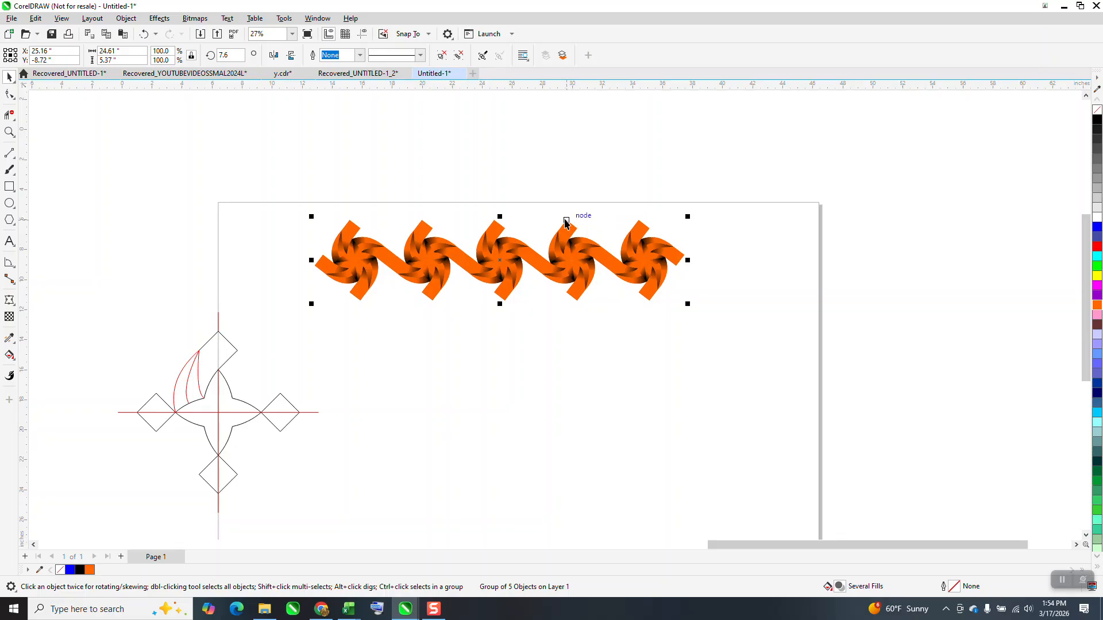
{"action": "left_click_drag", "start_coordinate": [565, 223], "coordinate": [569, 296]}
{"action": "left_click_drag", "start_coordinate": [722, 319], "coordinate": [715, 311]}
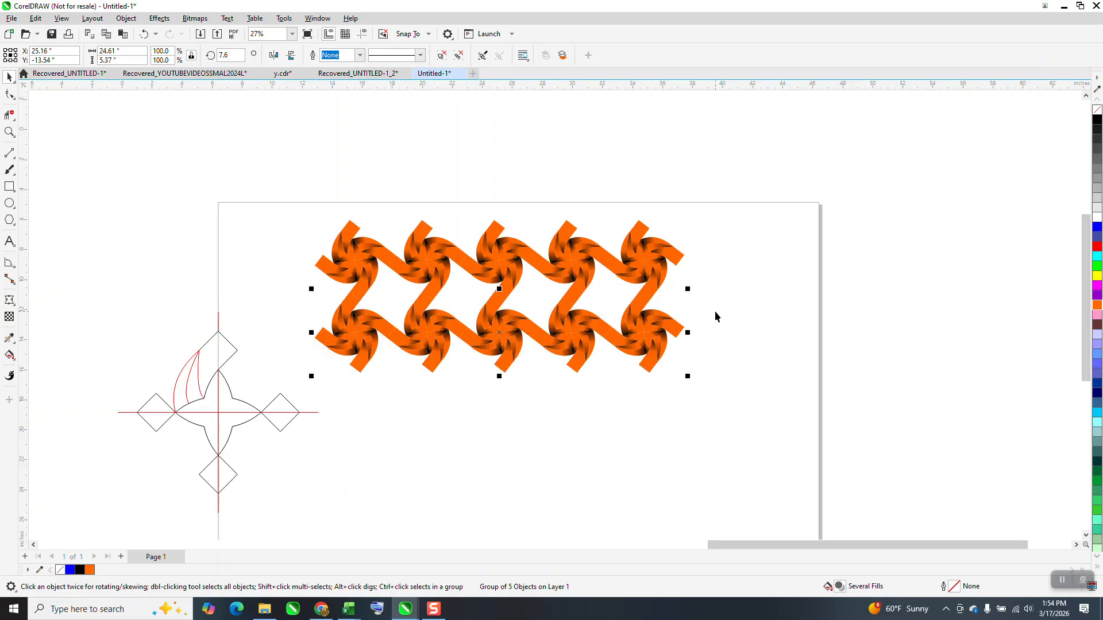
Step: Repeat the row copy three more times down the page to make a five-by-five pinwheel pattern
{"action": "key", "text": "ctrl+r"}
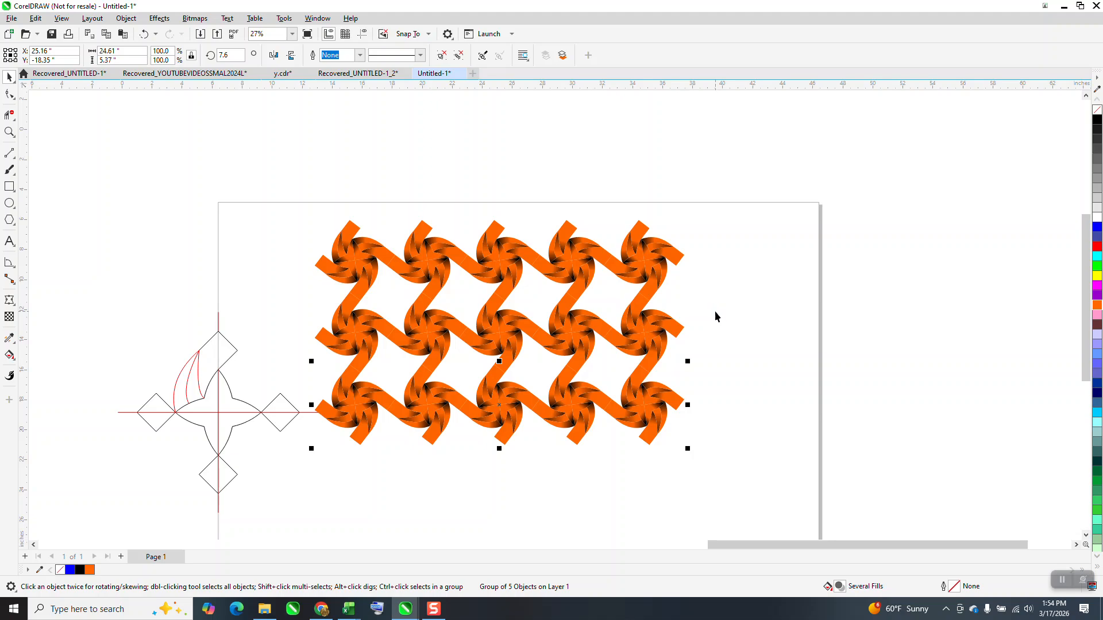
{"action": "key", "text": "ctrl+r"}
{"action": "key", "text": "ctrl+r"}
{"action": "scroll", "coordinate": [490, 231], "scroll_direction": "down", "scroll_amount": 2}
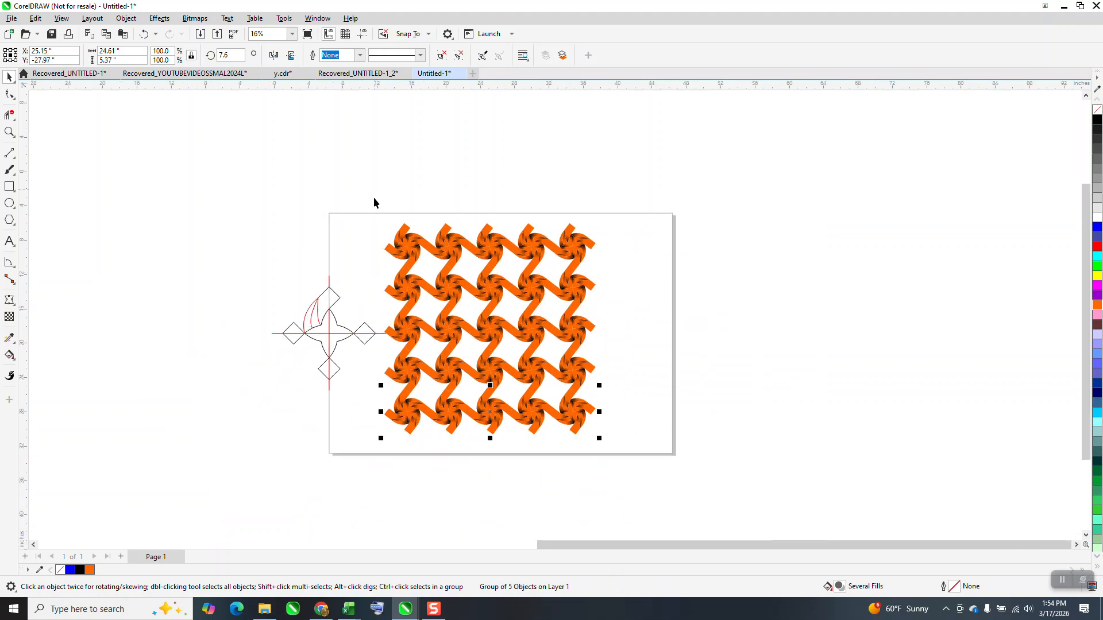
Step: Move the outlined star group off the page, clear of the pattern's left side
{"action": "left_click_drag", "start_coordinate": [264, 271], "coordinate": [224, 266]}
{"action": "left_click", "coordinate": [358, 354]}
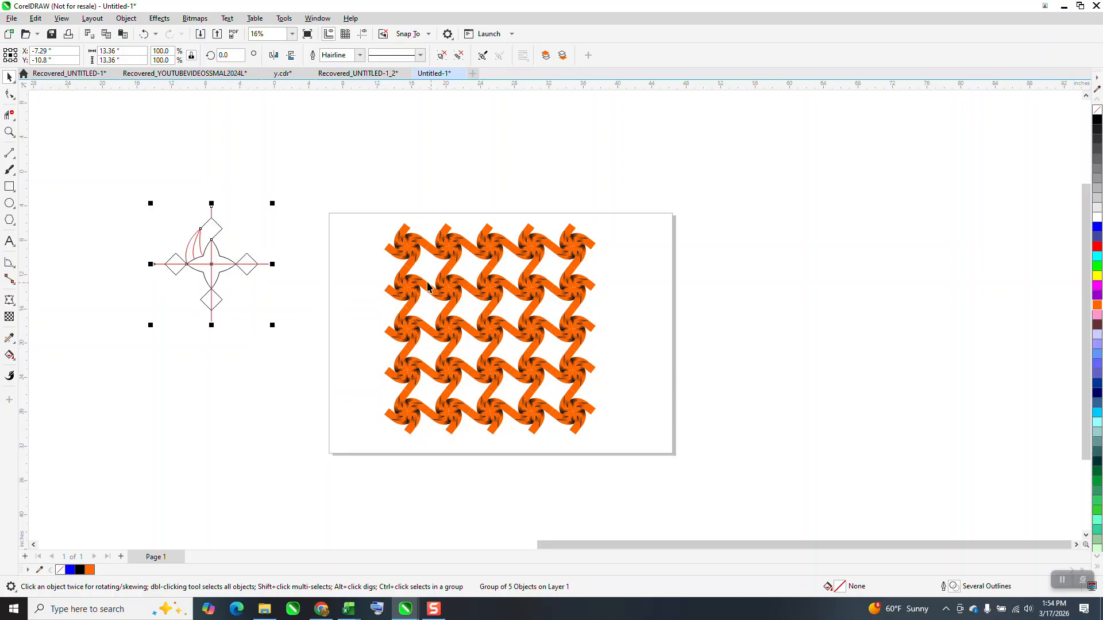
Step: Draw a black-filled rectangle about 31.25 × 30.78 inches around the pattern and send it behind the pinwheels
{"action": "left_click", "coordinate": [9, 187]}
{"action": "left_click_drag", "start_coordinate": [361, 201], "coordinate": [631, 465]}
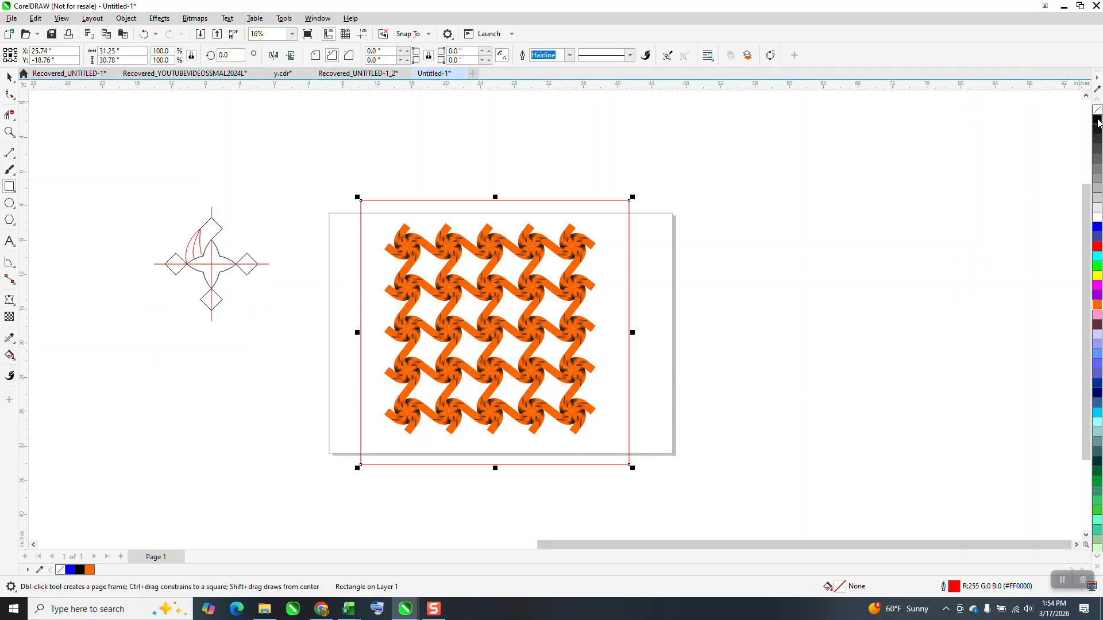
{"action": "left_click", "coordinate": [1096, 120]}
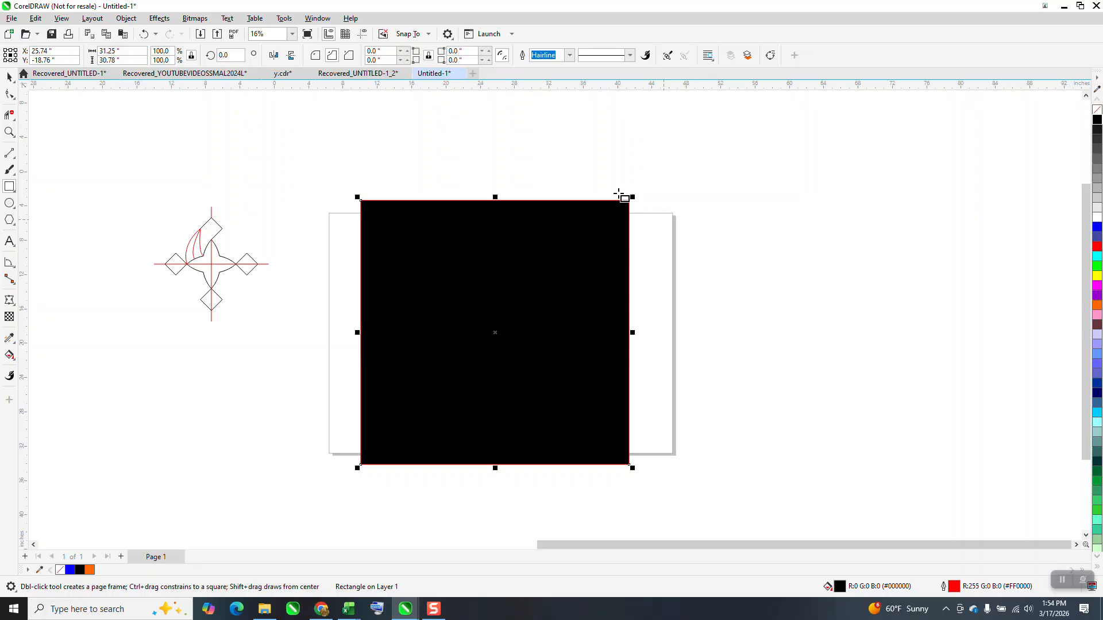
{"action": "left_click", "coordinate": [127, 19]}
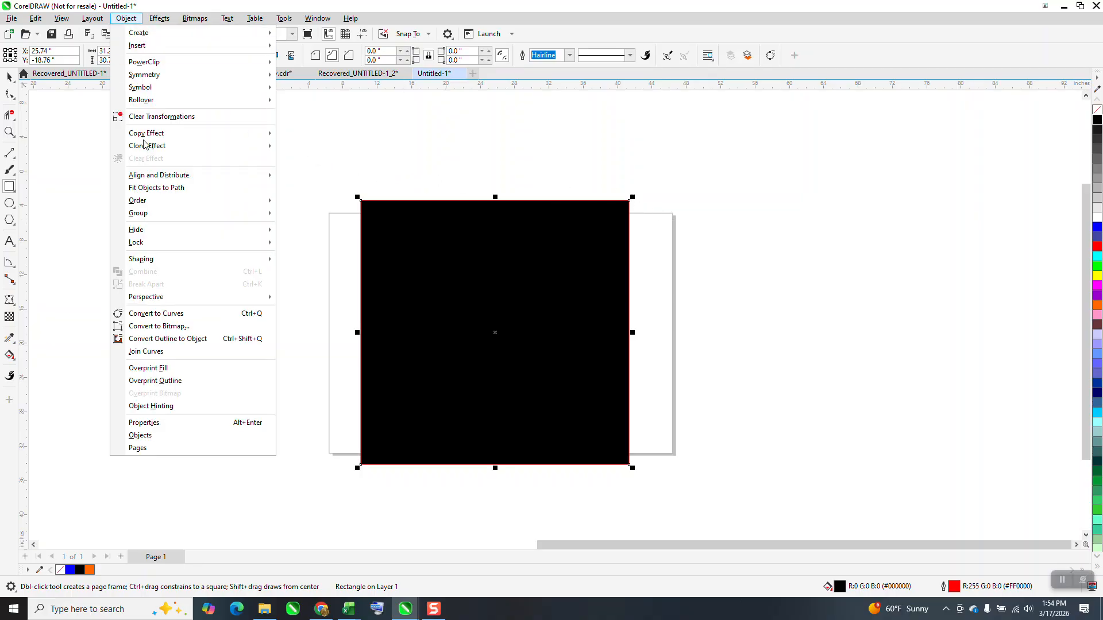
{"action": "mouse_move", "coordinate": [141, 204]}
{"action": "left_click", "coordinate": [310, 223]}
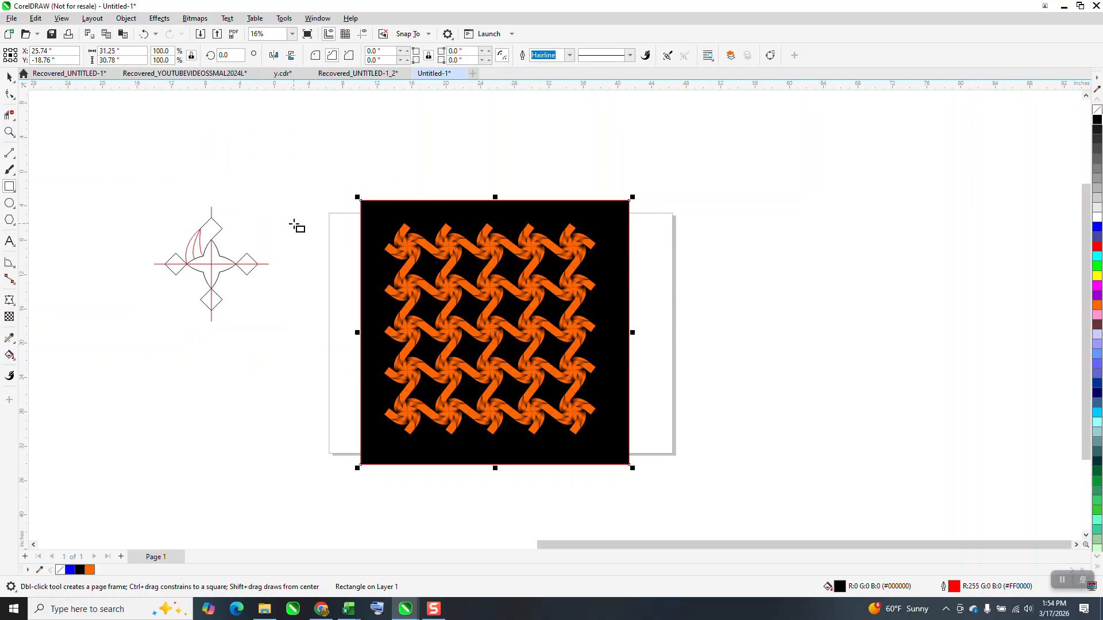
Step: Give all five pinwheel rows a black hairline outline and inspect the outlined motifs up close
{"action": "left_click", "coordinate": [9, 132]}
{"action": "left_click_drag", "start_coordinate": [413, 238], "coordinate": [574, 311]}
{"action": "scroll", "coordinate": [574, 310], "scroll_direction": "down", "scroll_amount": 6}
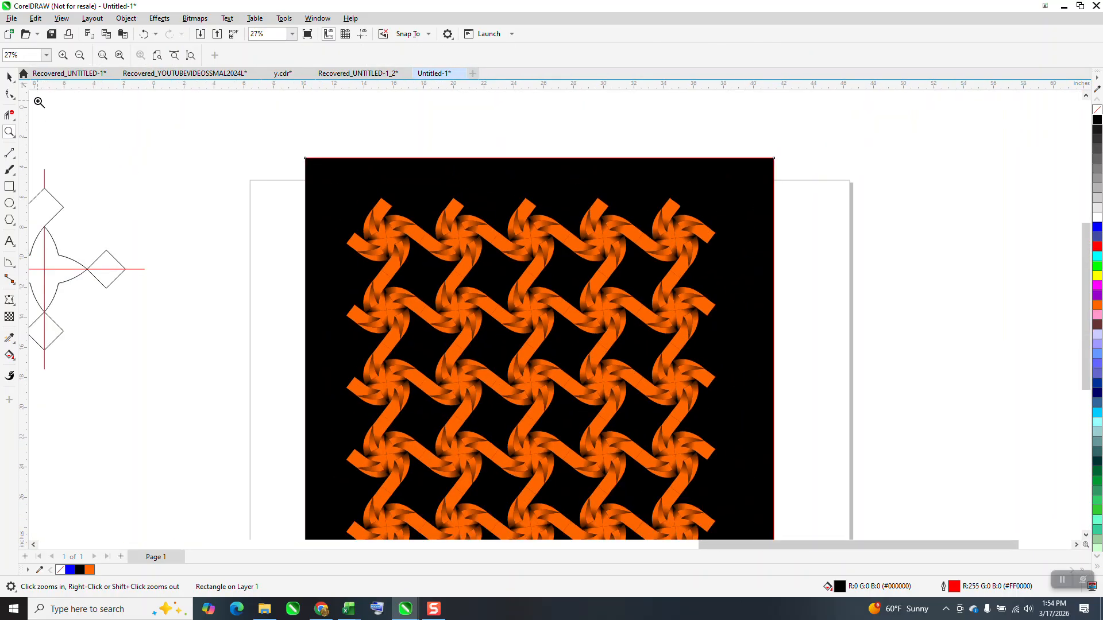
{"action": "left_click", "coordinate": [9, 77]}
{"action": "left_click_drag", "start_coordinate": [317, 148], "coordinate": [730, 532]}
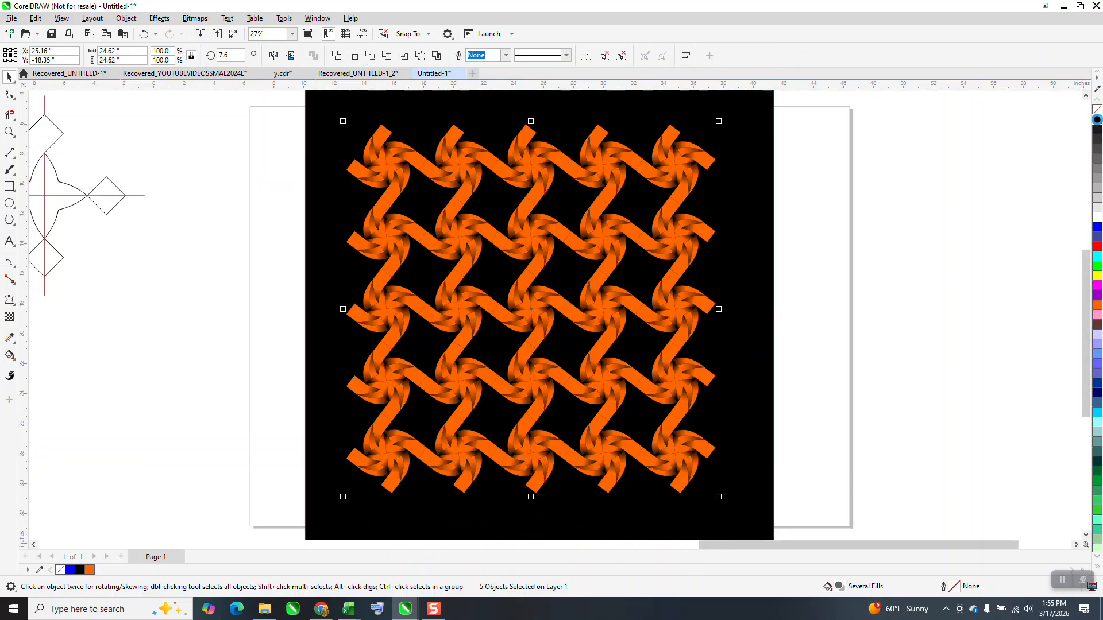
{"action": "right_click", "coordinate": [1097, 119]}
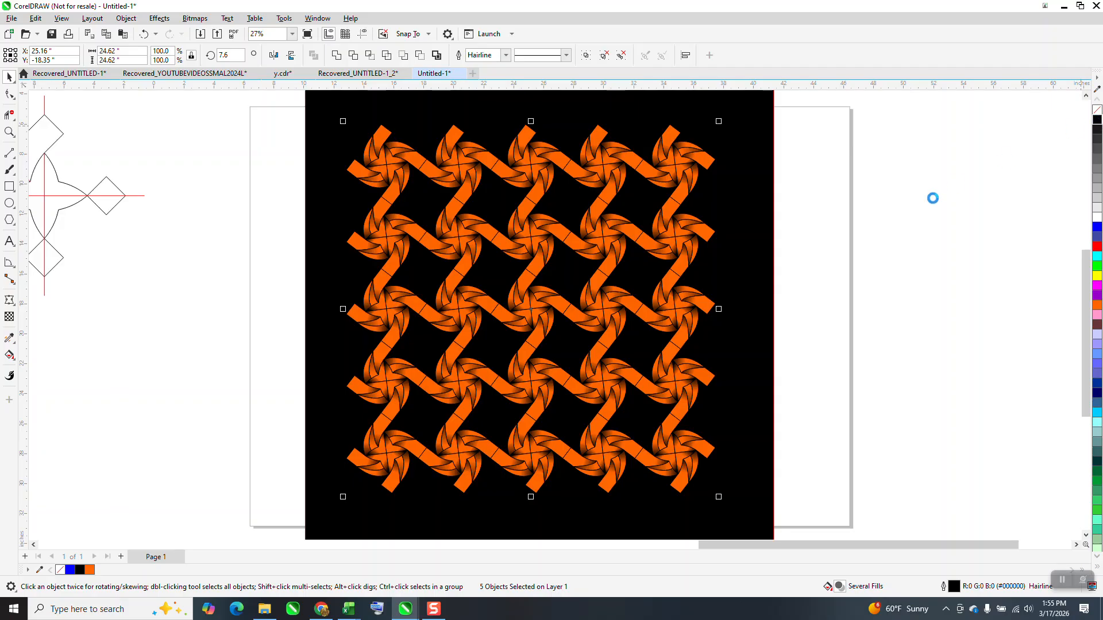
{"action": "left_click", "coordinate": [9, 132]}
{"action": "left_click_drag", "start_coordinate": [445, 216], "coordinate": [540, 274]}
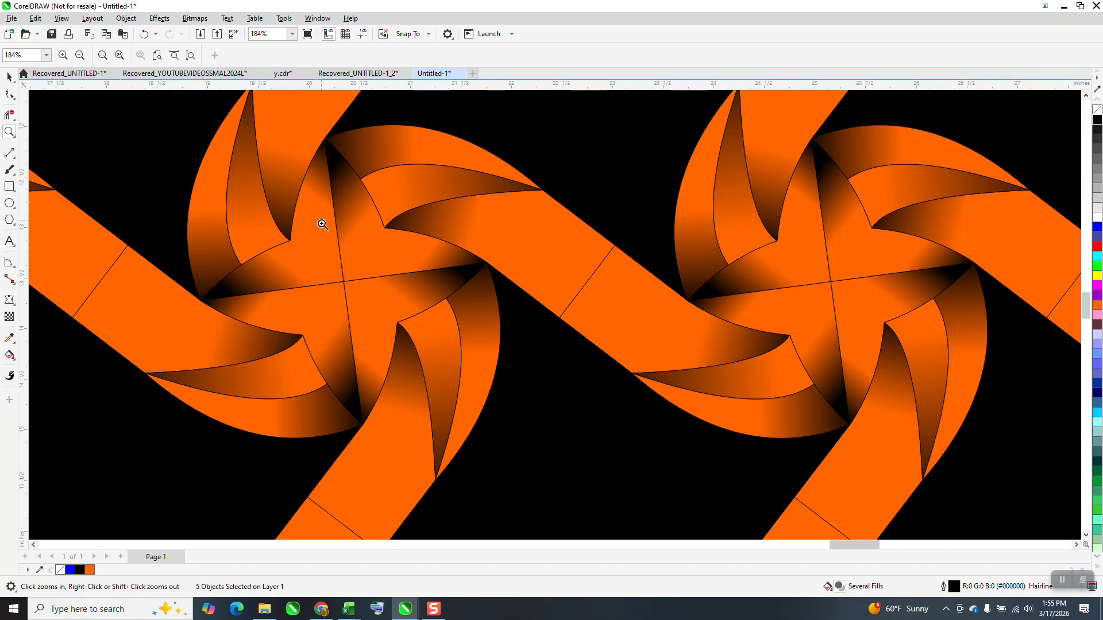
Step: Try a white outline on all five pinwheel rows, replace it with orange (#FF6600), and deselect the pattern
{"action": "scroll", "coordinate": [338, 210], "scroll_direction": "down", "scroll_amount": 2}
{"action": "scroll", "coordinate": [568, 259], "scroll_direction": "down", "scroll_amount": 2}
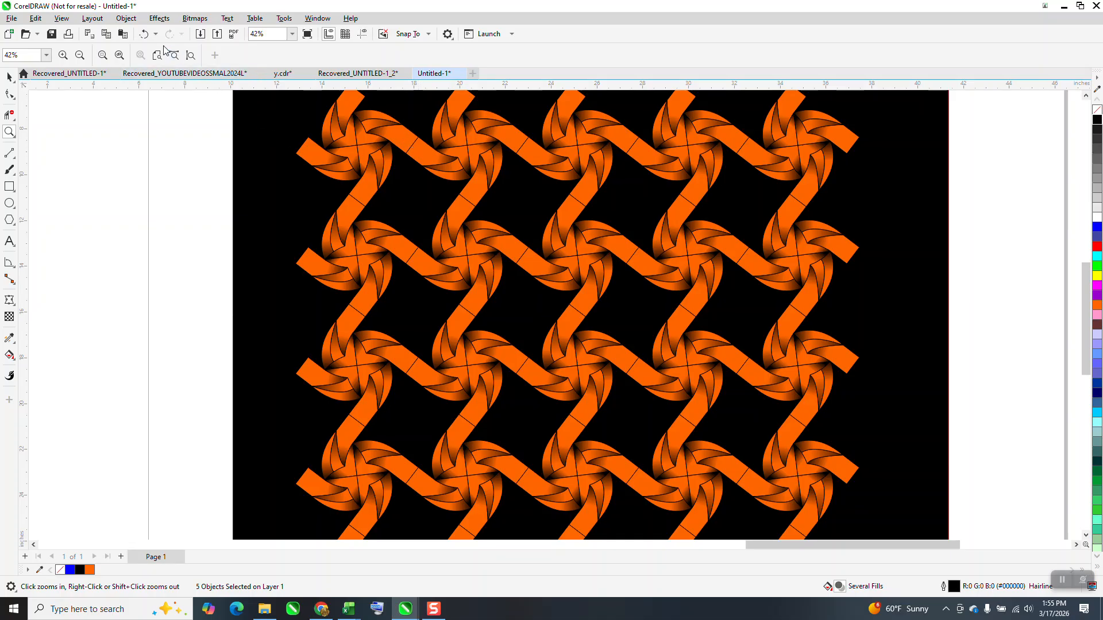
{"action": "scroll", "coordinate": [487, 251], "scroll_direction": "down", "scroll_amount": 2}
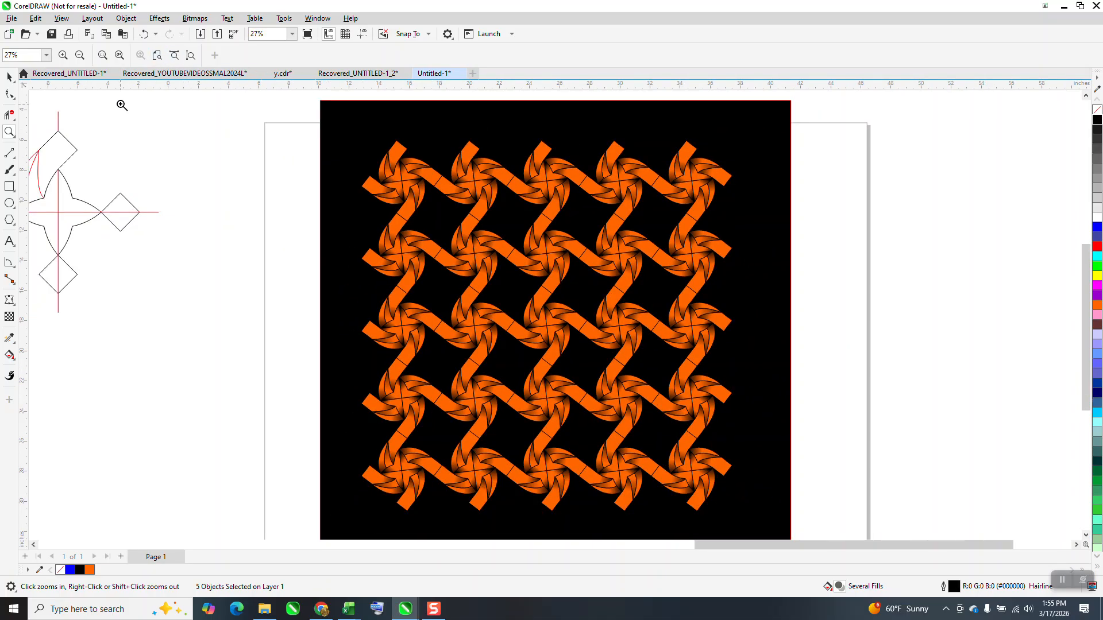
{"action": "key", "text": "space"}
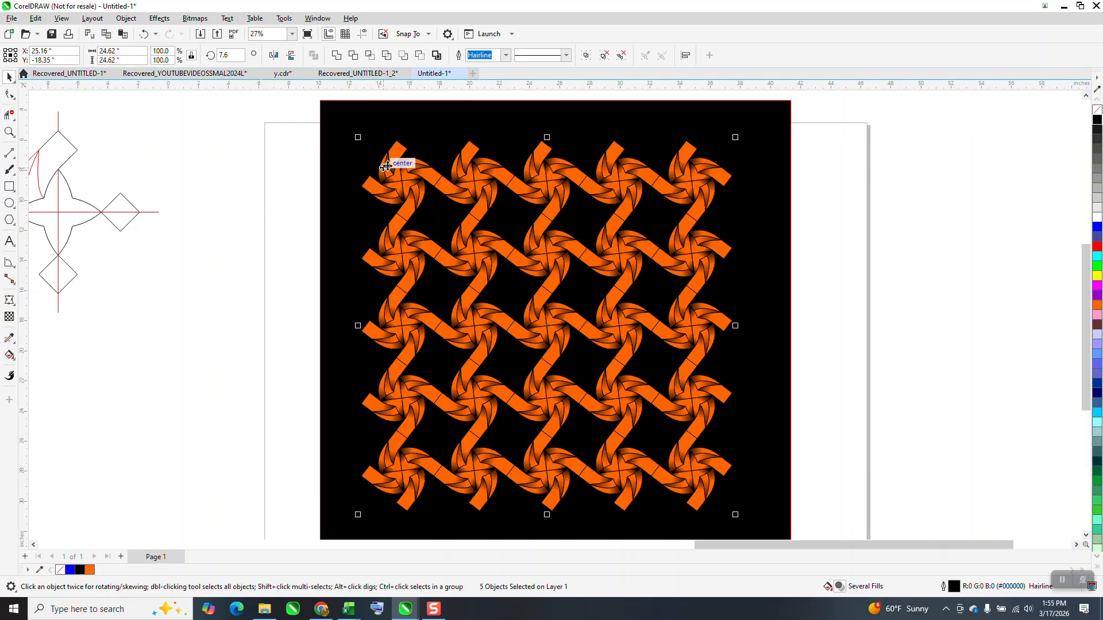
{"action": "right_click", "coordinate": [1098, 217]}
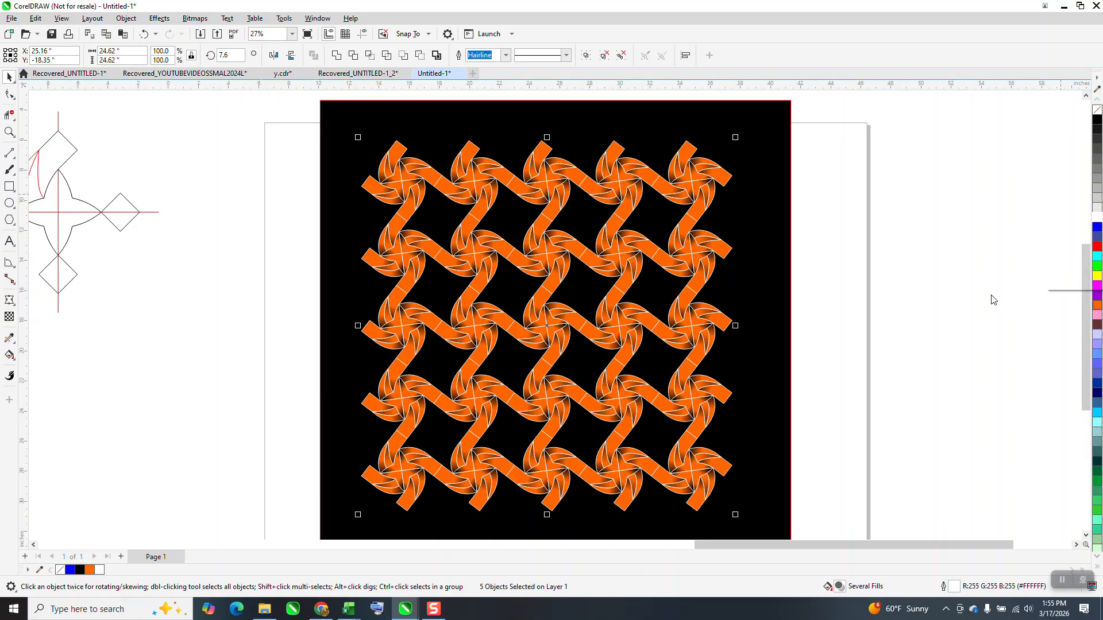
{"action": "right_click", "coordinate": [1094, 306]}
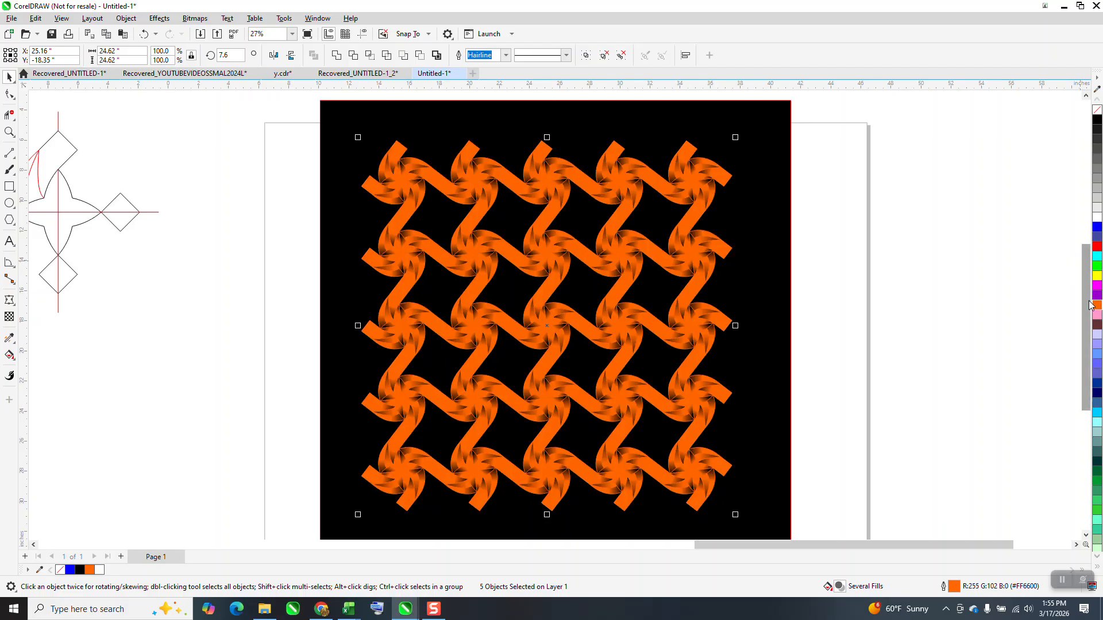
{"action": "left_click", "coordinate": [919, 336]}
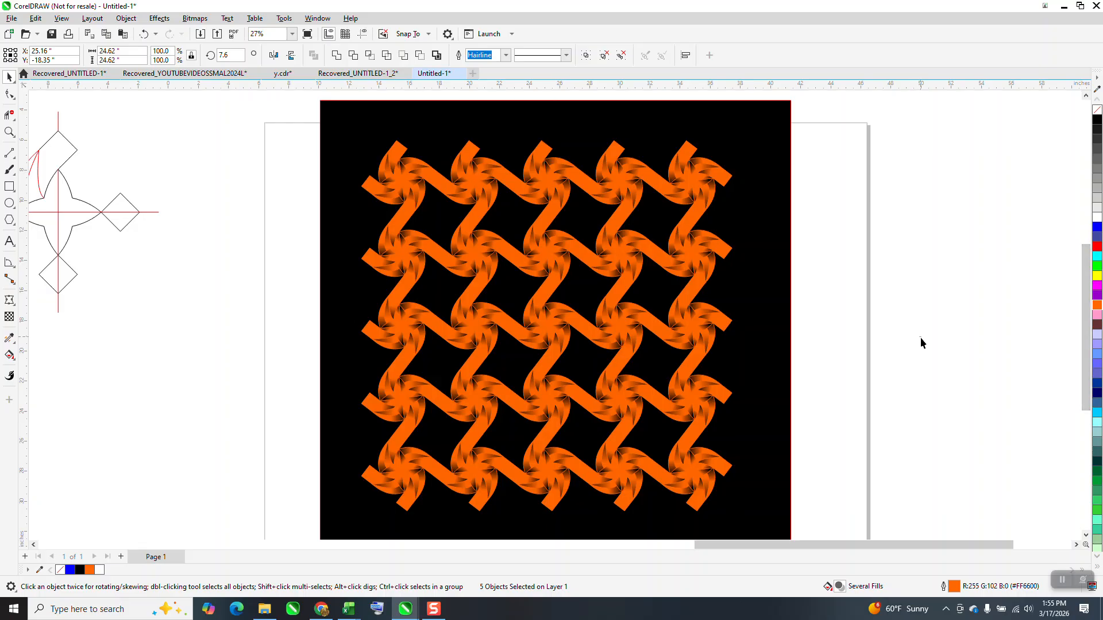